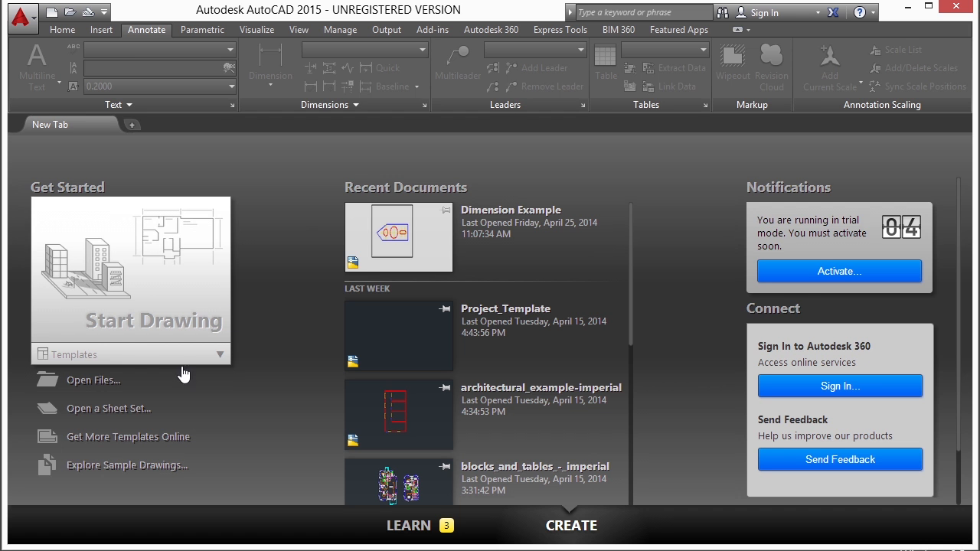
Open the drawing file Dimension Example.dwg.
click(69, 385)
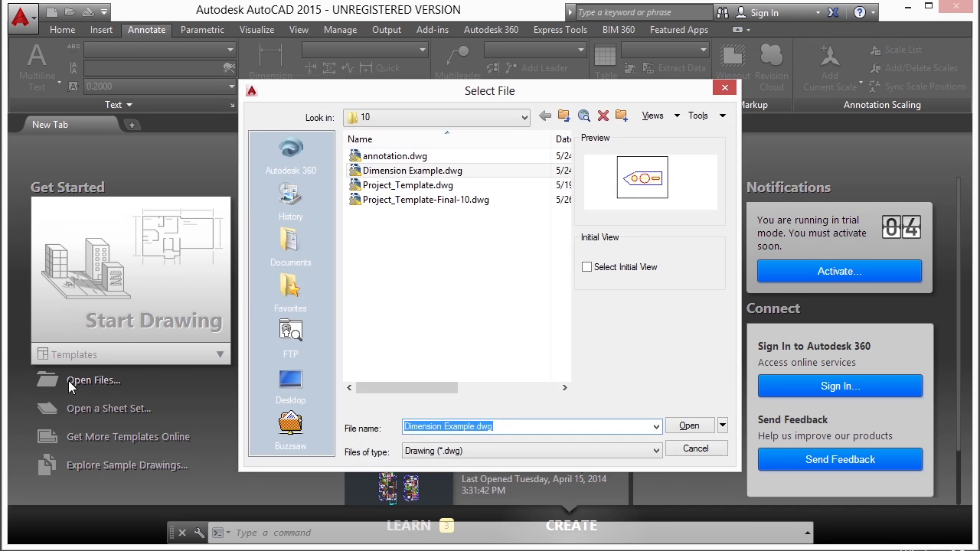
click(418, 176)
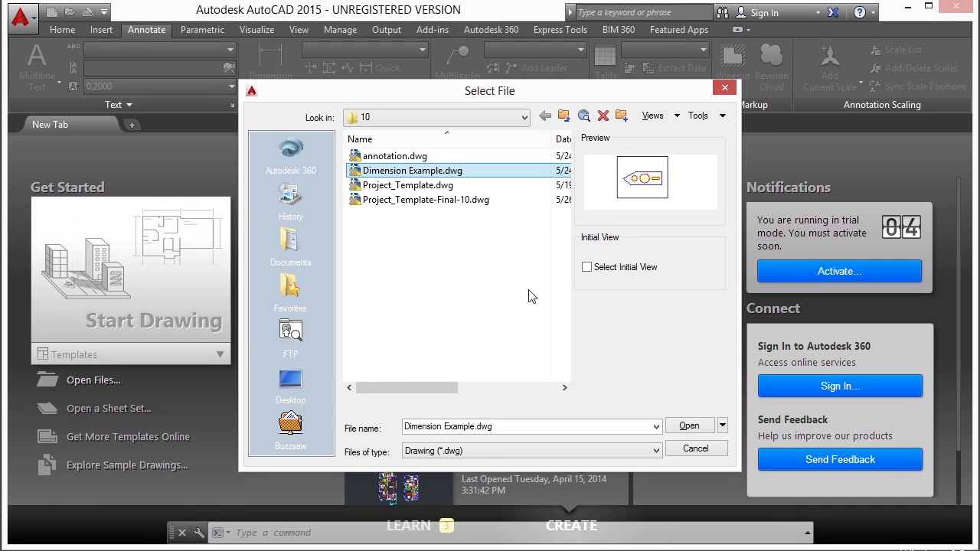
click(688, 426)
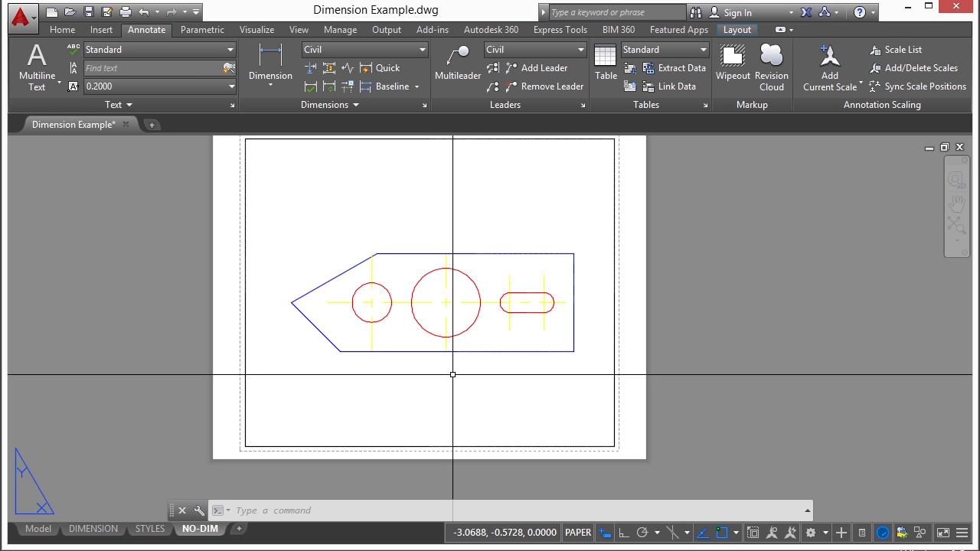
Check the current value of the DIMASSOC system variable without changing it.
text(DIMASSOC)
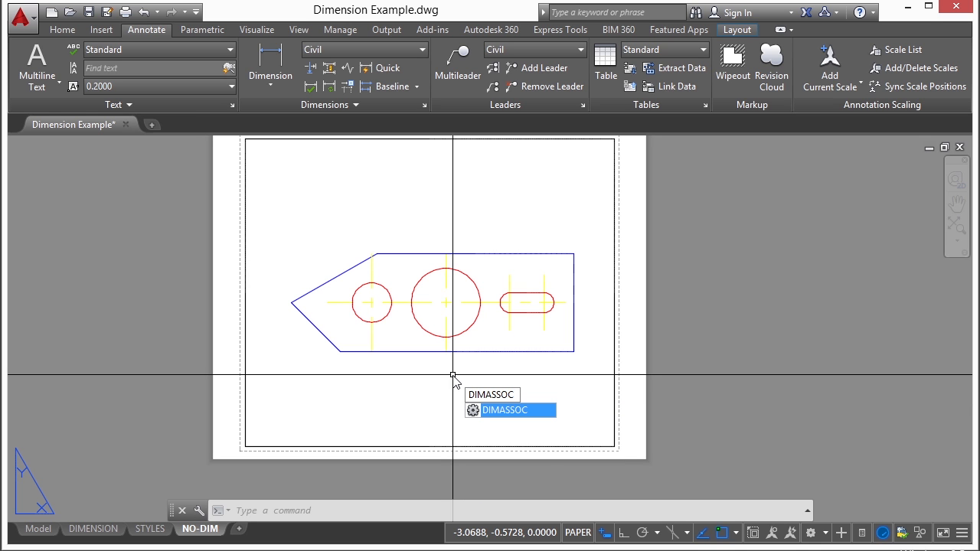
key(Return)
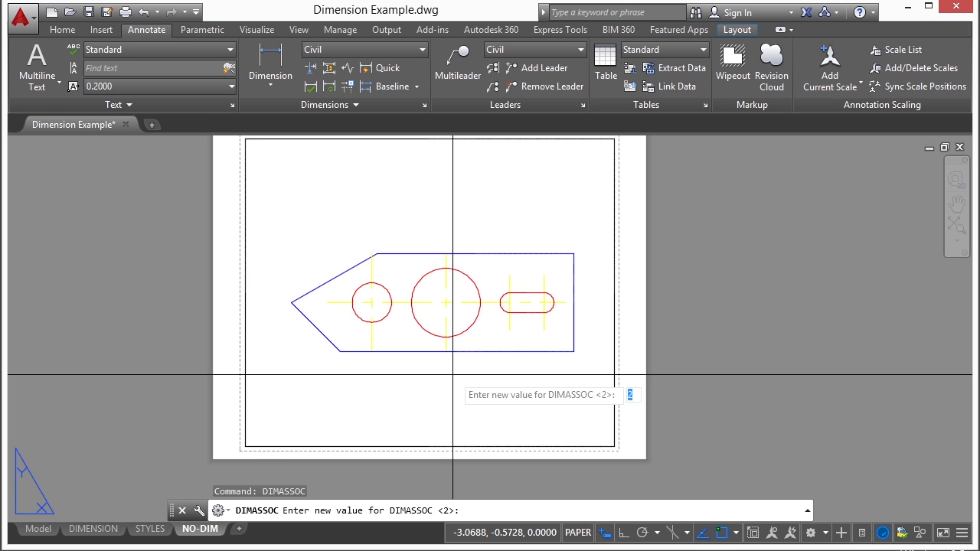
key(Escape)
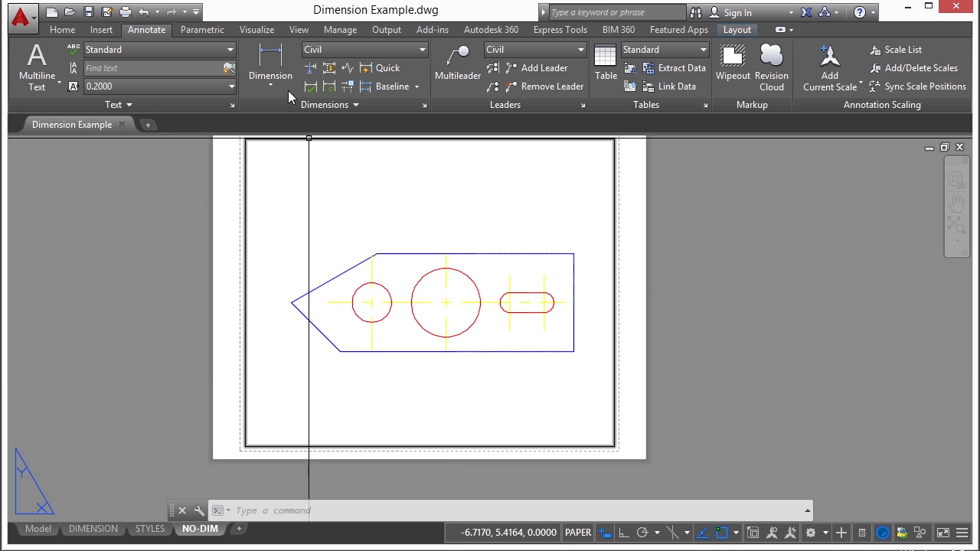
Add a horizontal linear dimension between the two ends of the part's upper edge, placing it above the part.
click(272, 61)
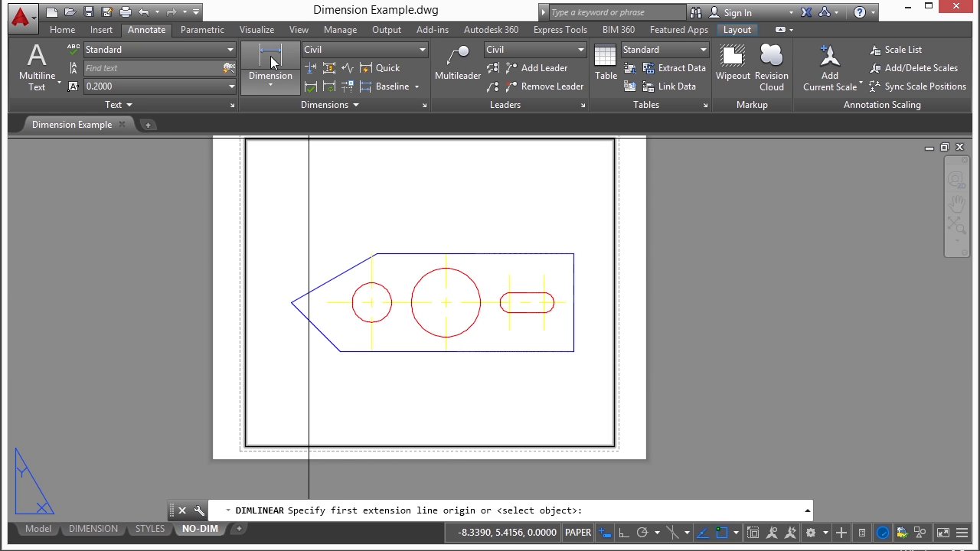
click(376, 253)
click(573, 253)
click(544, 209)
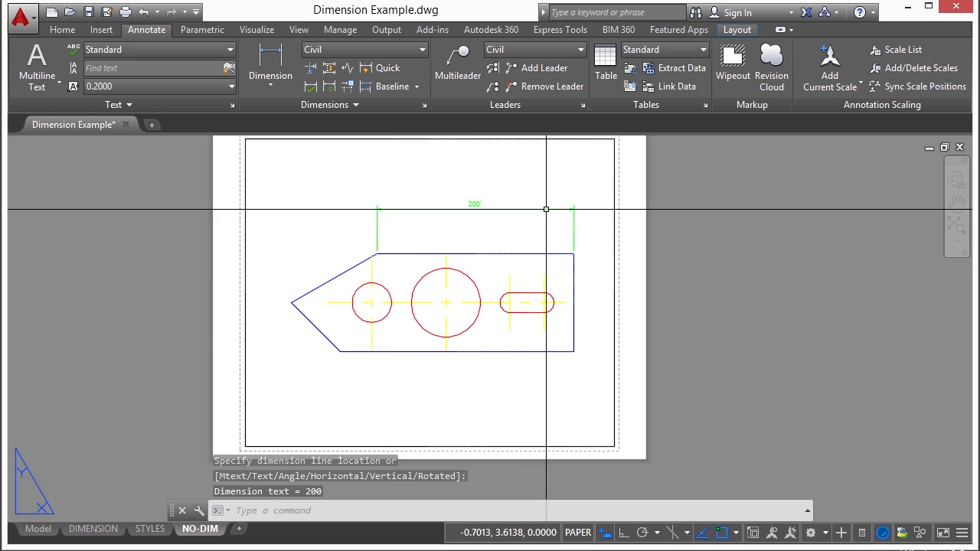
Display the object properties and examine the type and associativity of the upper-edge dimension.
scroll(477, 197, up, 4)
click(411, 231)
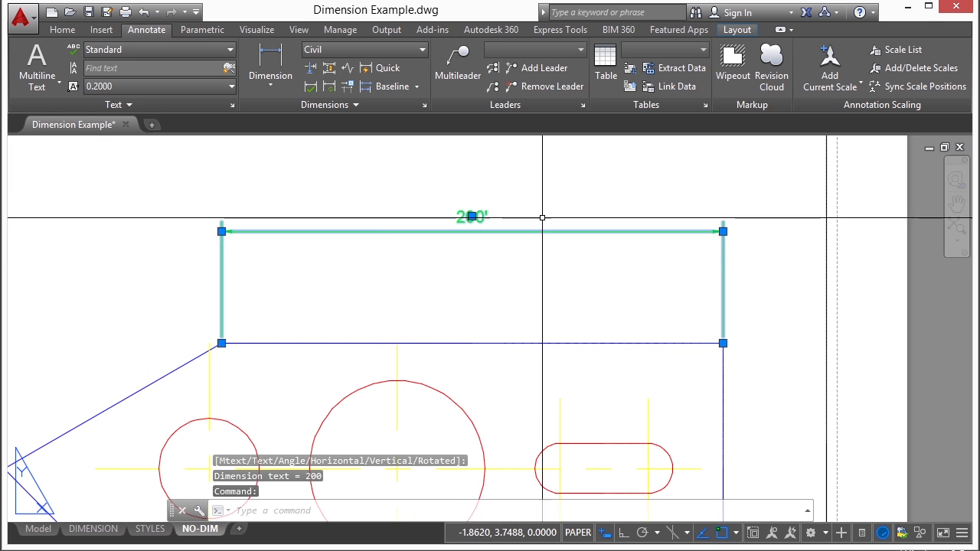
key(Escape)
key(Escape)
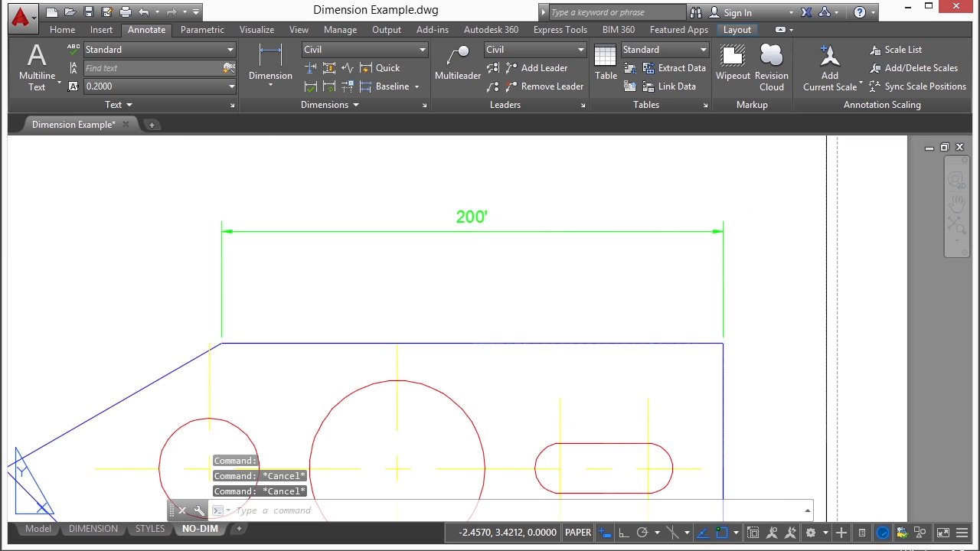
key(ctrl+1)
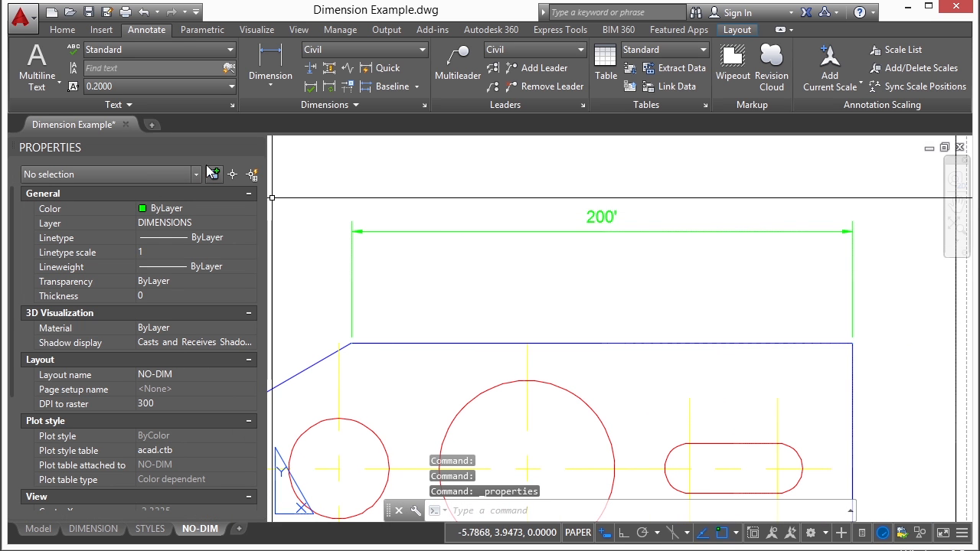
click(529, 199)
click(503, 264)
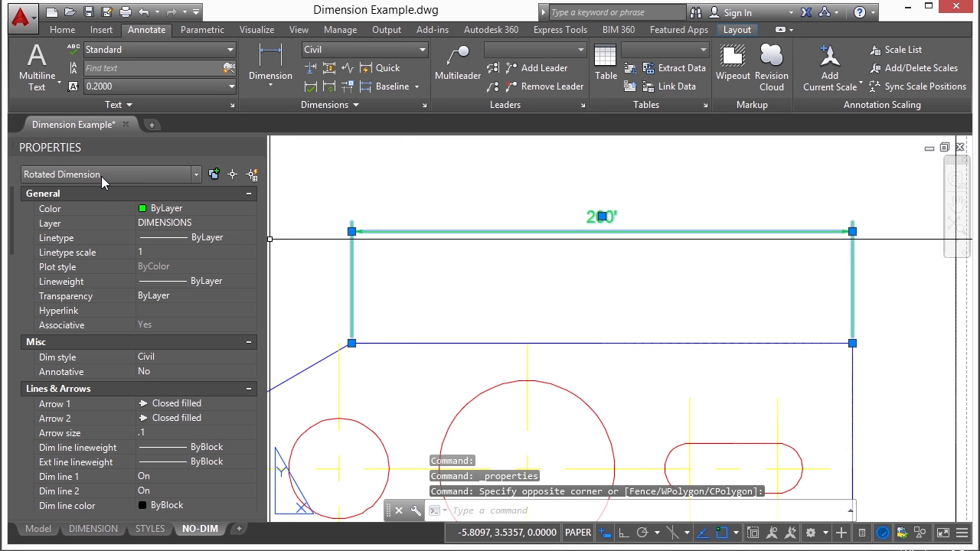
key(Escape)
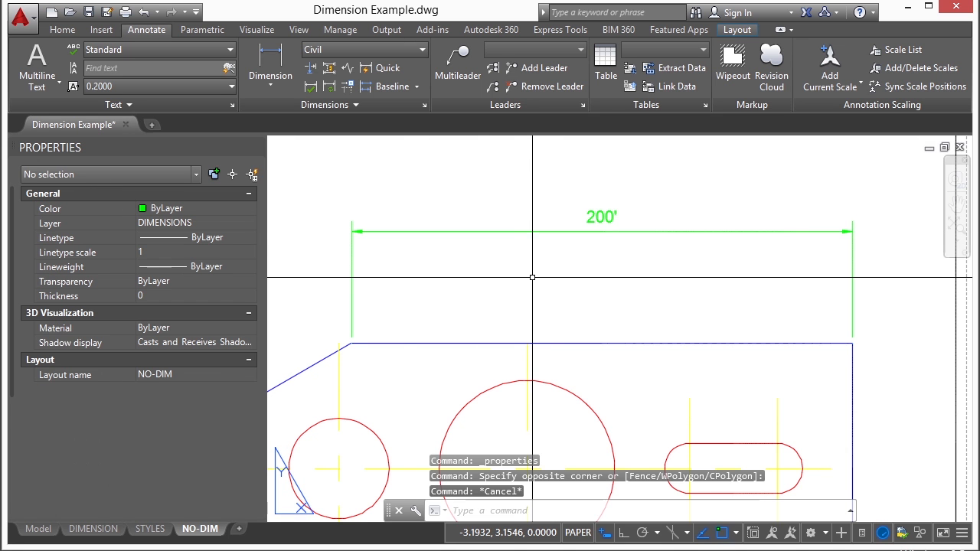
Set the DIMASSOC system variable to 0 and check the existing upper-edge dimension's properties.
text(dima)
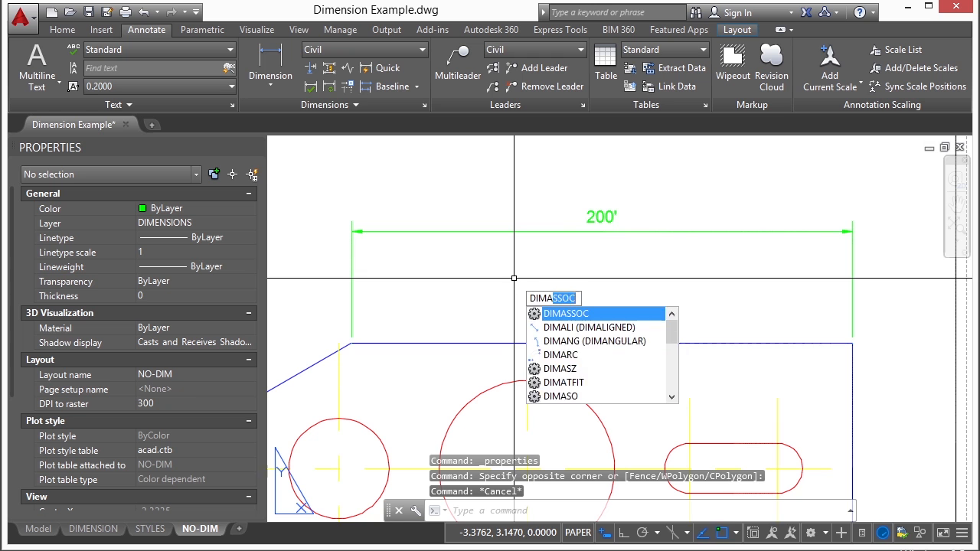
text(s)
key(Return)
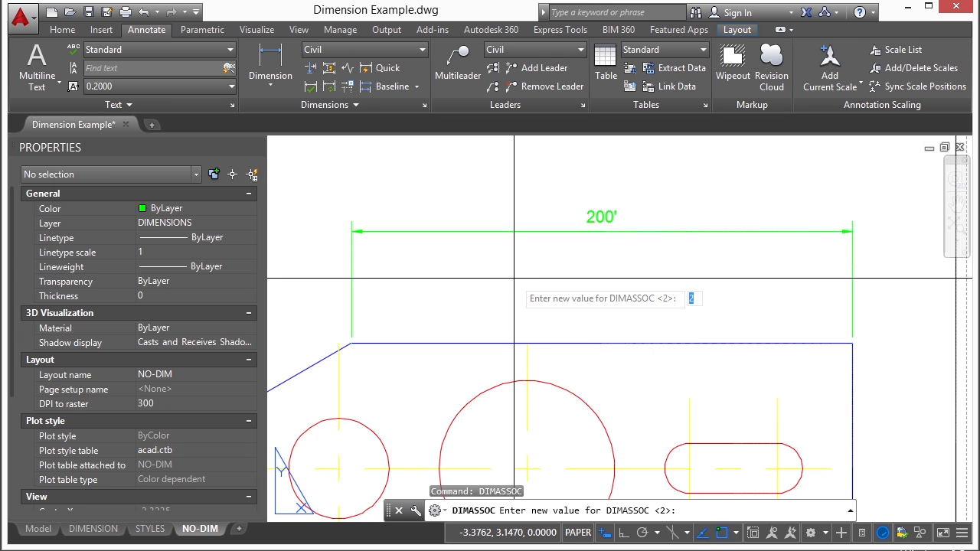
text(0)
key(Return)
click(495, 230)
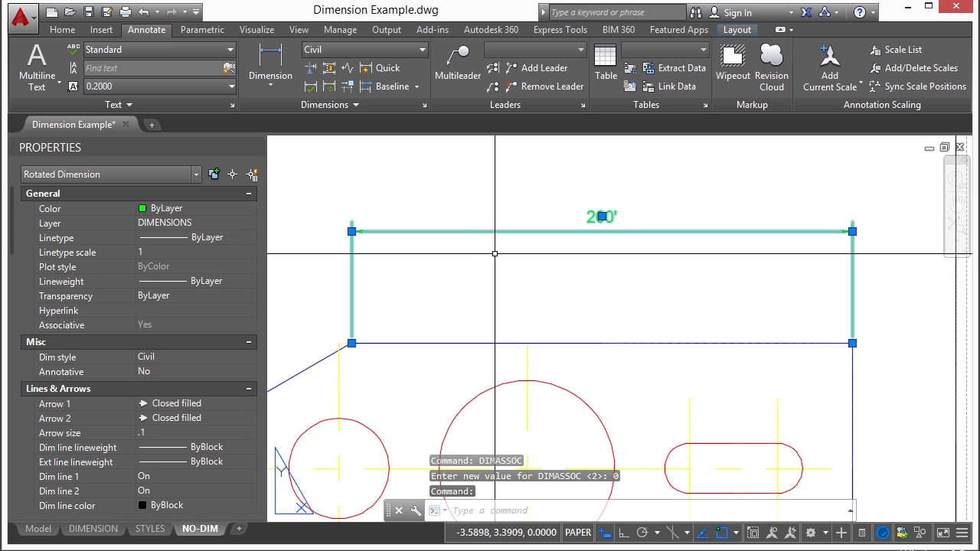
key(Escape)
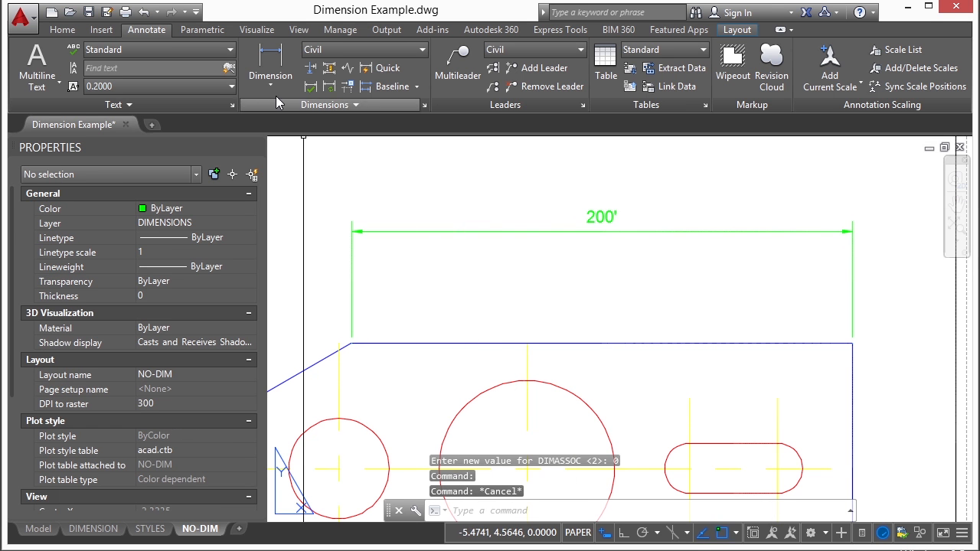
Add a linear dimension from the part's upper right corner to the large circle's center, accepting the default text and placing it below the 200' dimension.
click(271, 59)
click(852, 344)
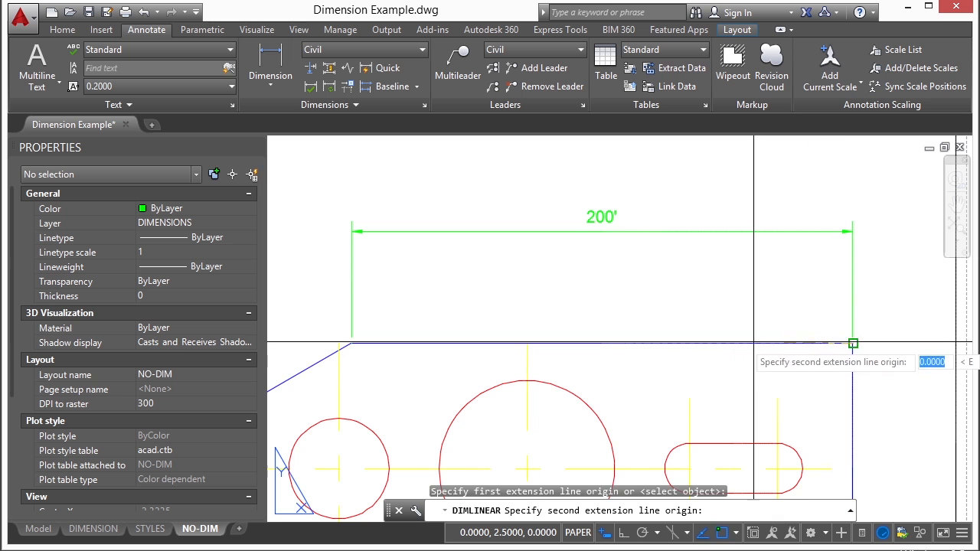
click(527, 468)
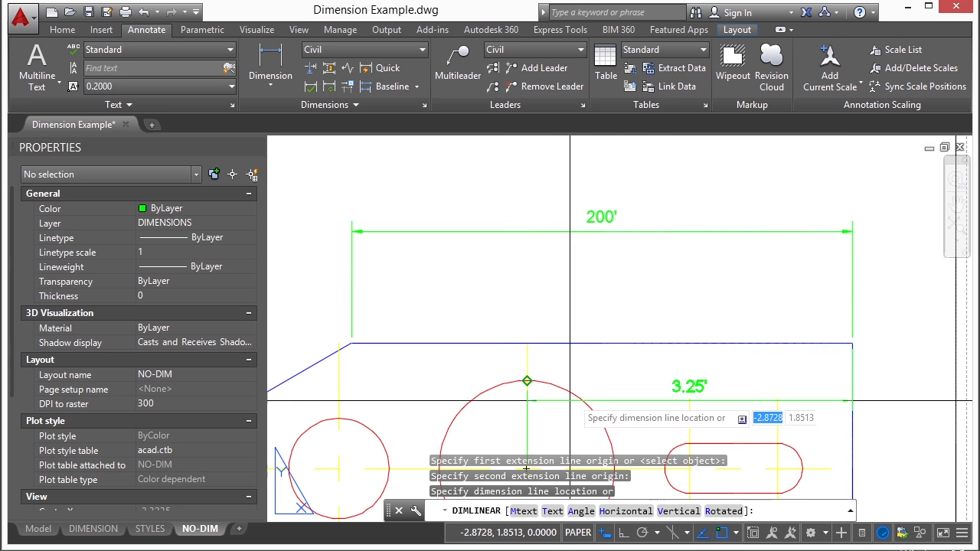
text(t)
key(Return)
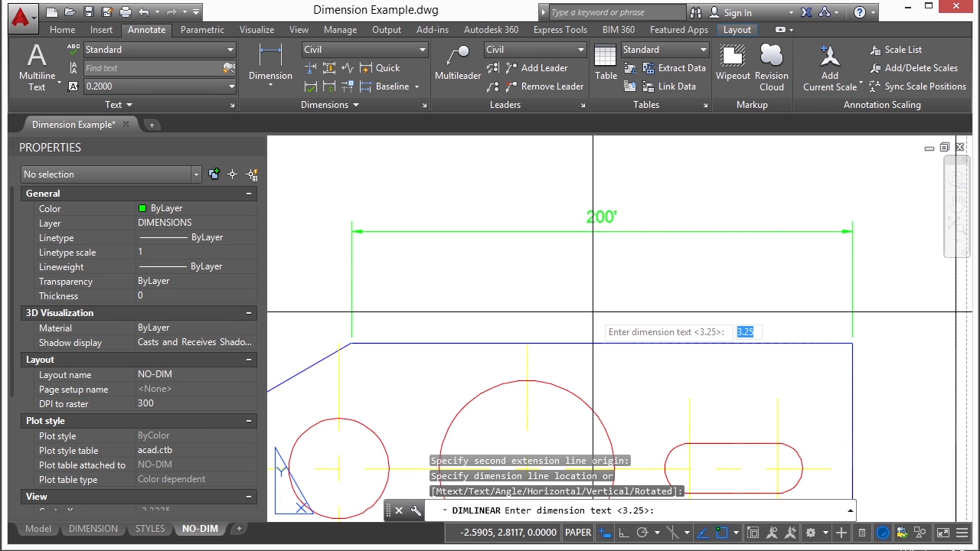
key(Return)
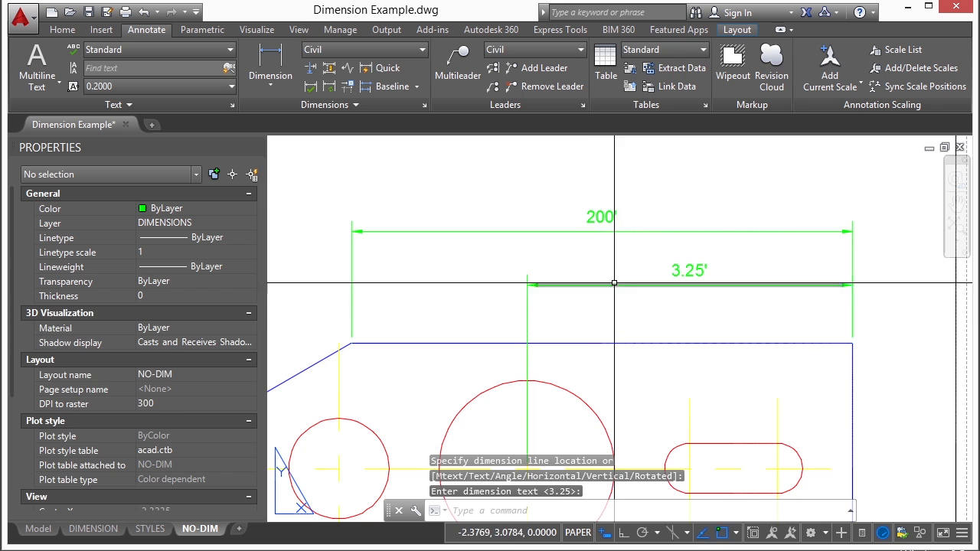
Examine the new dimension's dimension line and extension lines as separate objects.
click(612, 286)
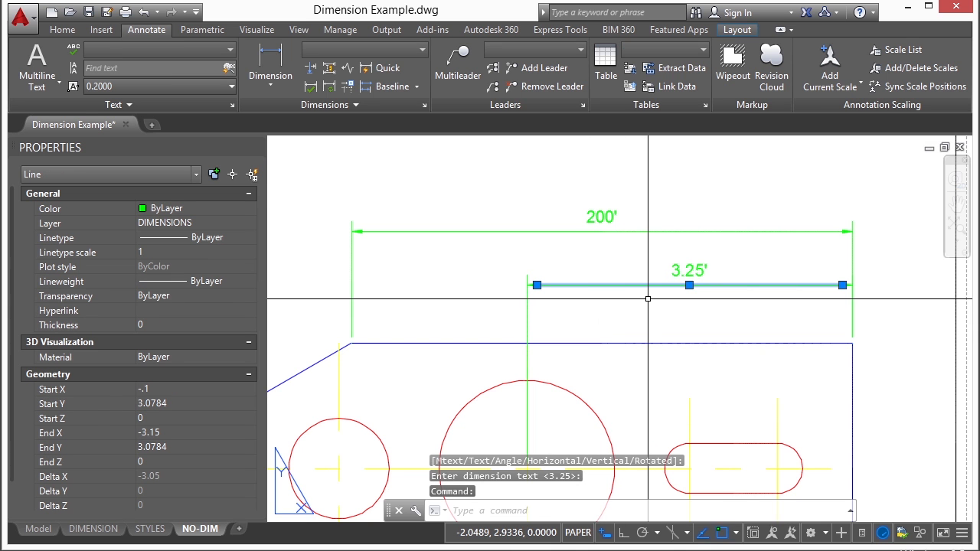
click(528, 314)
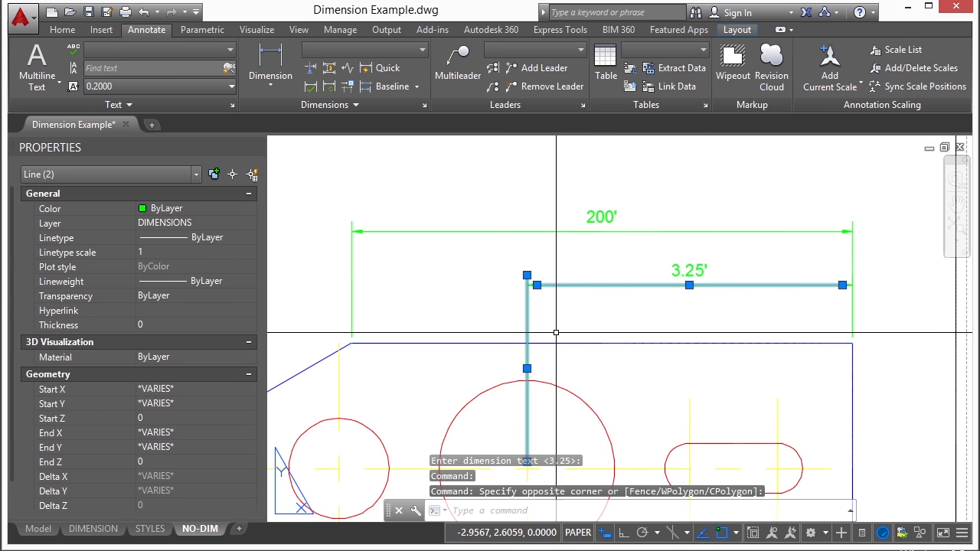
click(868, 321)
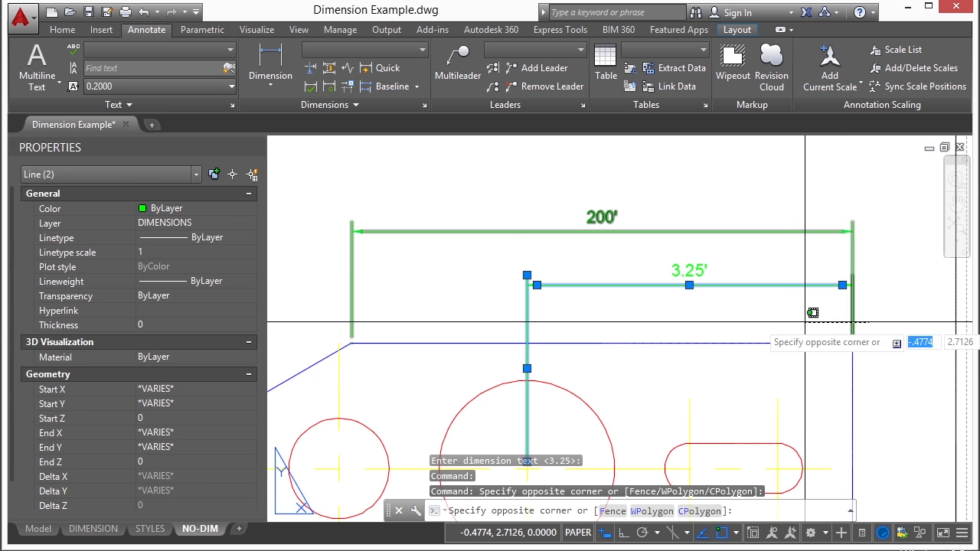
key(Escape)
key(Escape)
Examine the object properties of the new dimension's text and its left arrowhead.
scroll(572, 306, up, 2)
click(771, 247)
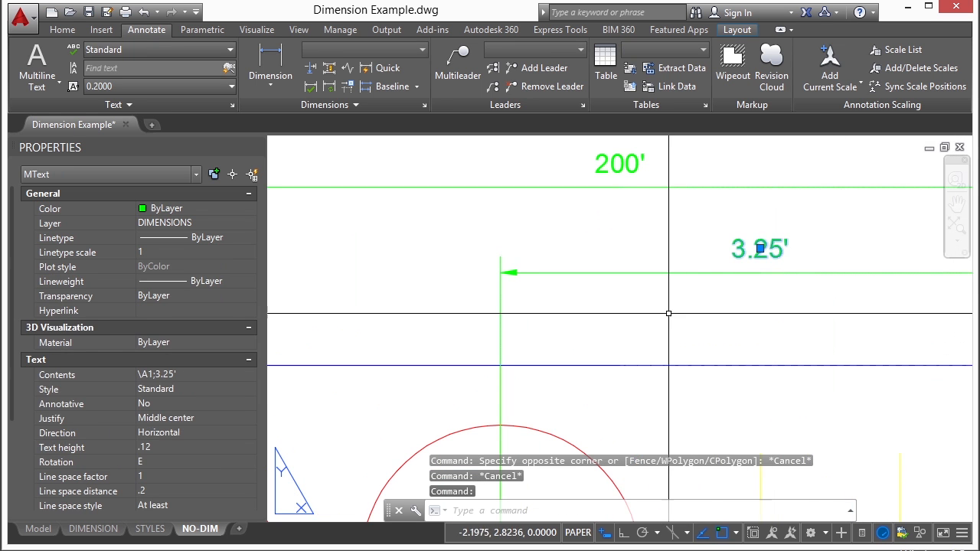
key(Escape)
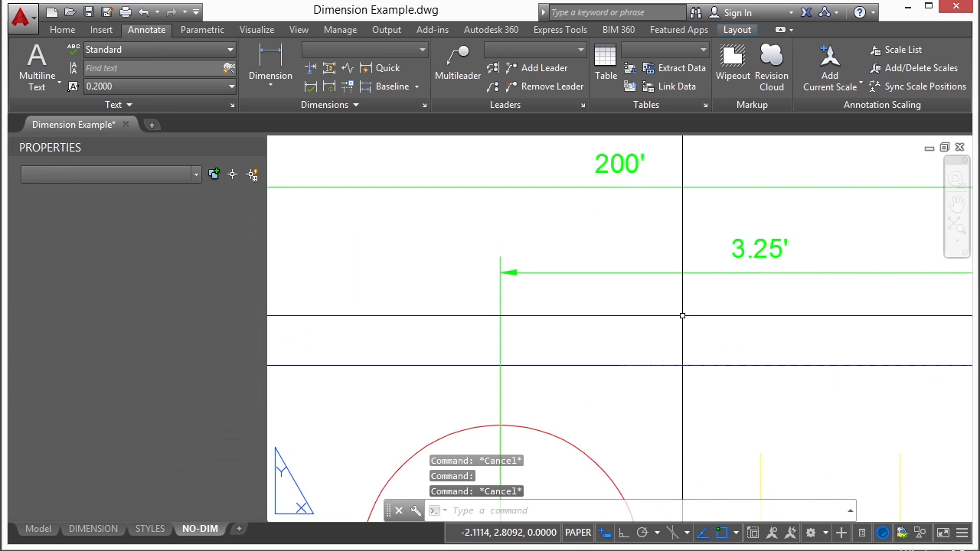
click(533, 241)
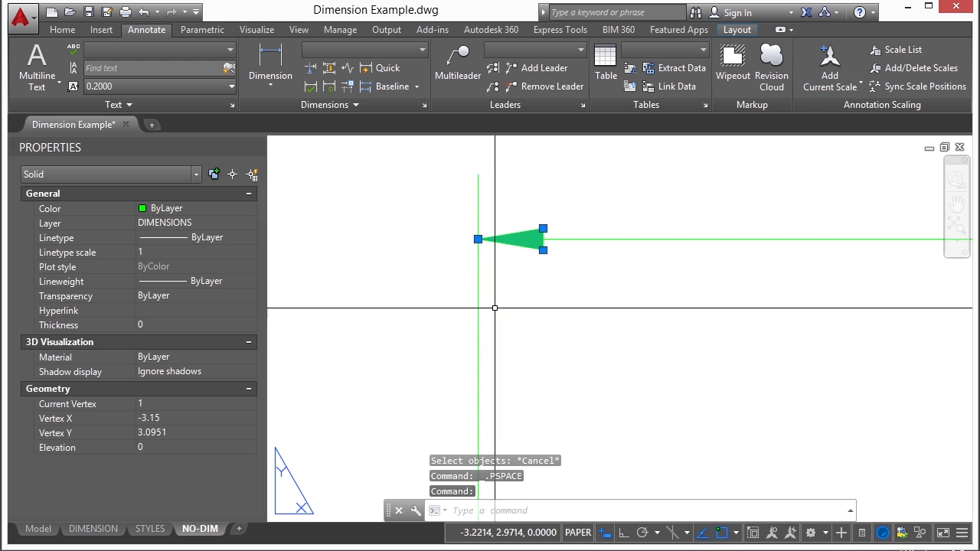
scroll(494, 308, down, 3)
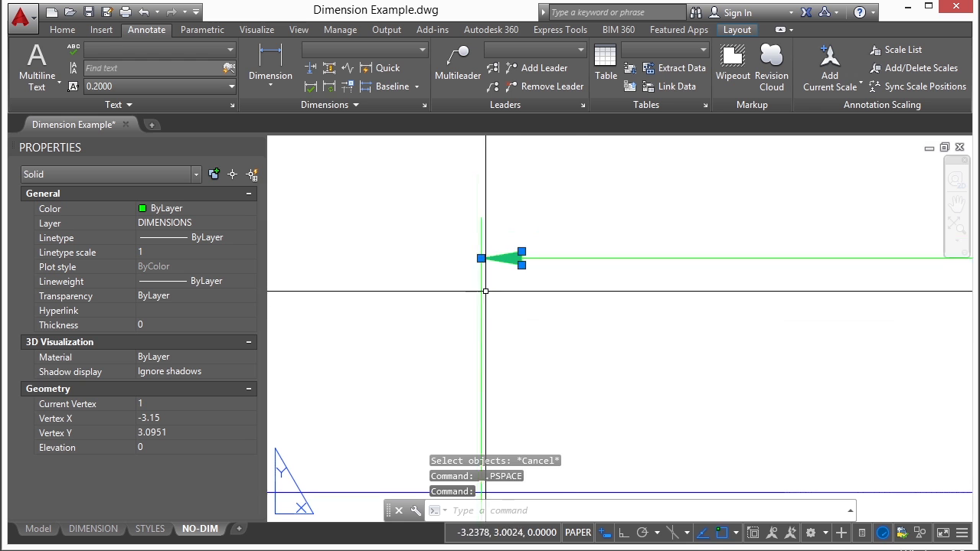
key(Escape)
key(Escape)
scroll(500, 284, down, 4)
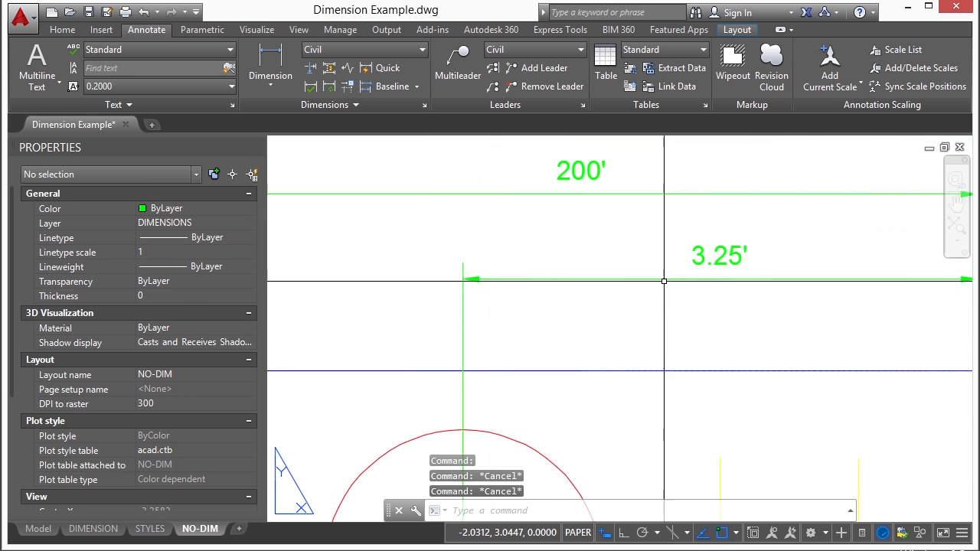
Move the 200' dimension line and its text farther above the part, keeping the layout in paper space.
click(708, 228)
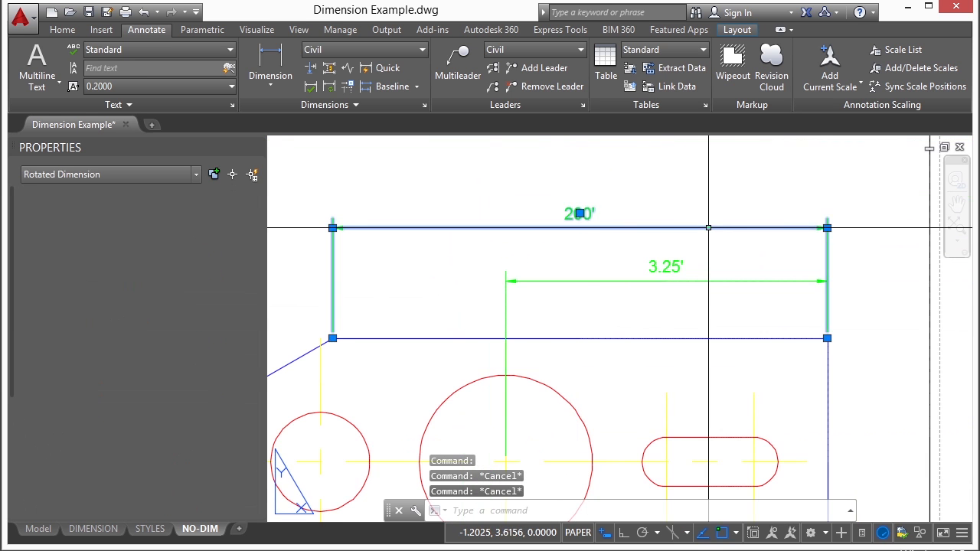
click(579, 214)
click(573, 161)
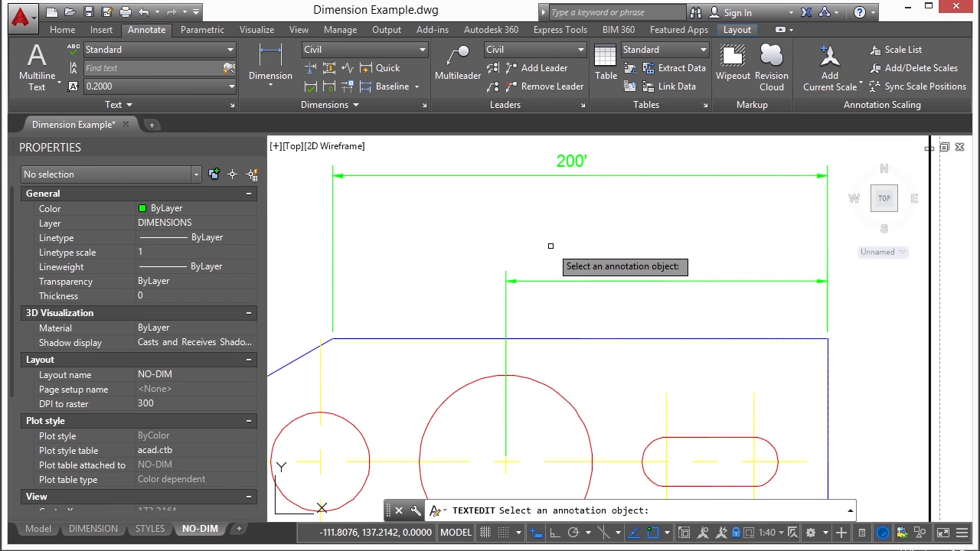
key(Escape)
click(456, 532)
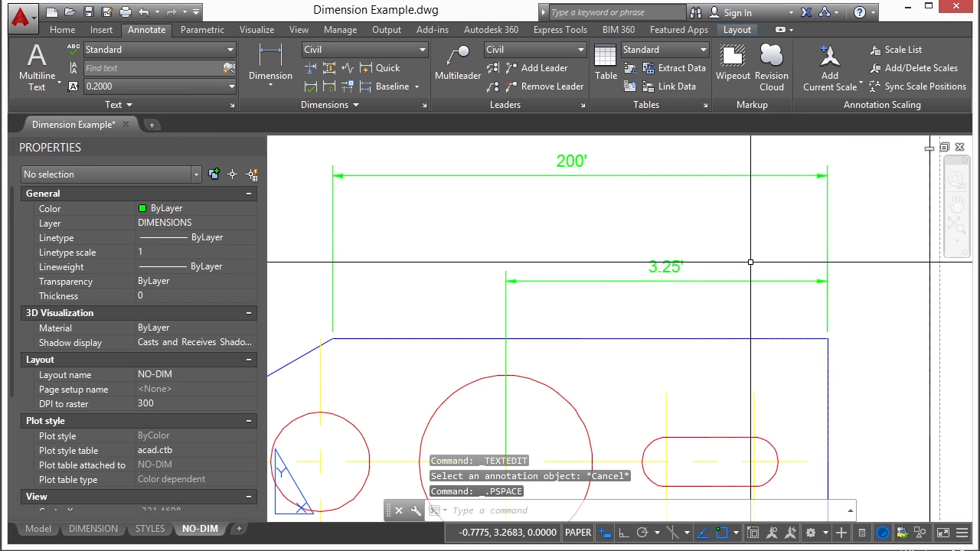
Erase all the separate lines, arrowheads and text of the exploded 3.25' dimension.
text(e)
key(Return)
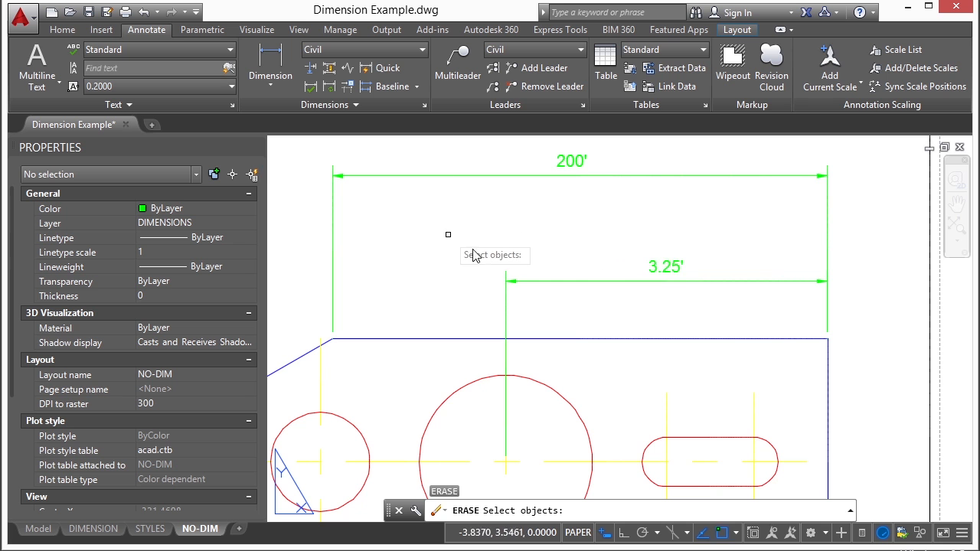
click(448, 234)
click(864, 350)
click(507, 268)
click(494, 297)
key(Return)
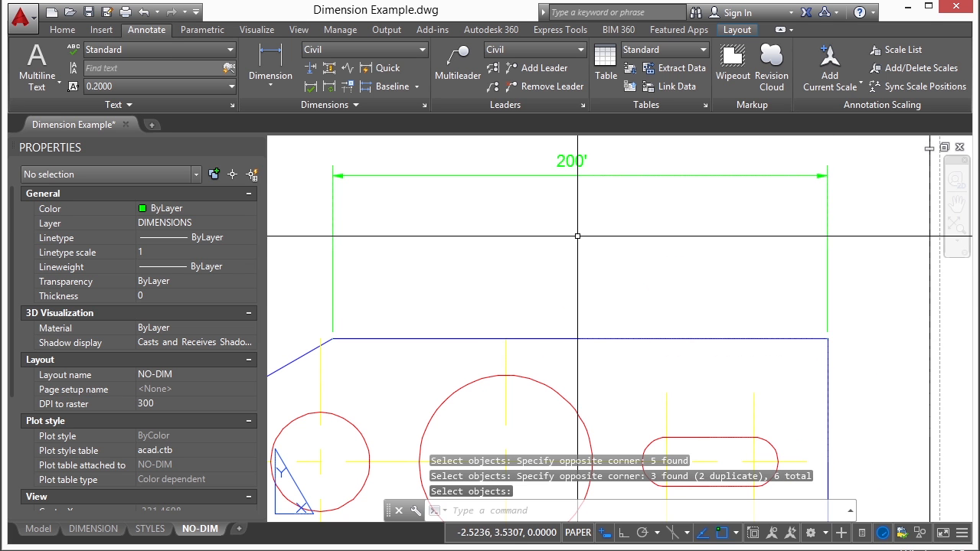
middle_drag(531, 246, 525, 271)
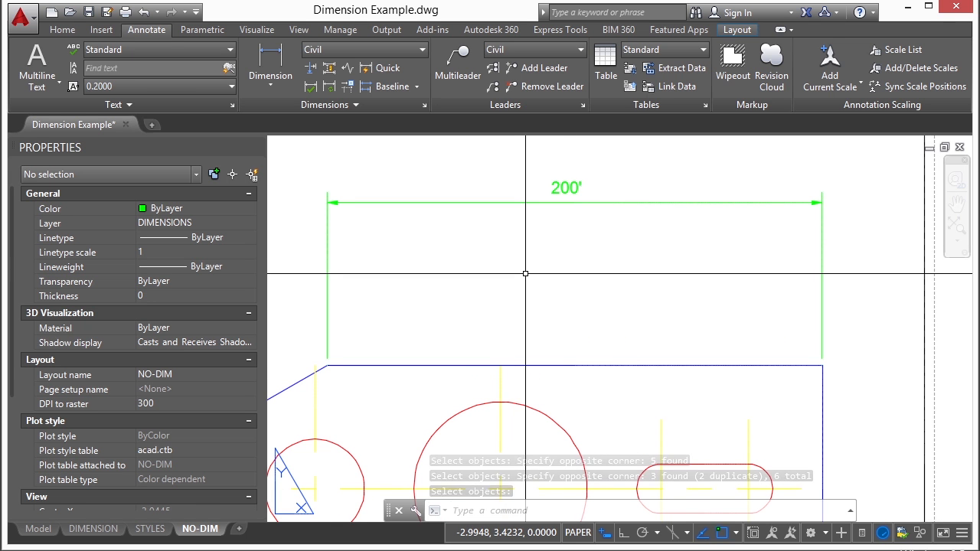
Explode the 200' dimension above the part into separate objects.
text(explod)
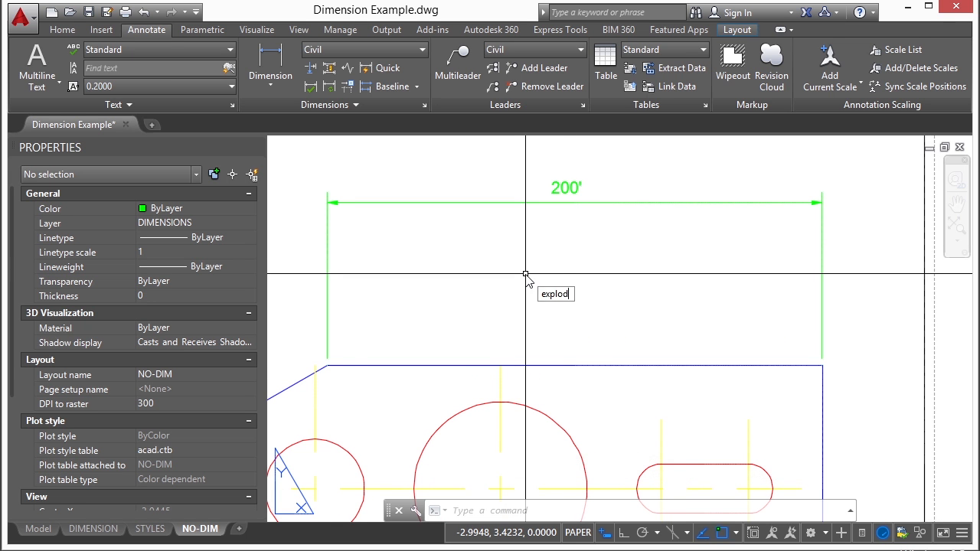
text(e)
key(Return)
click(583, 189)
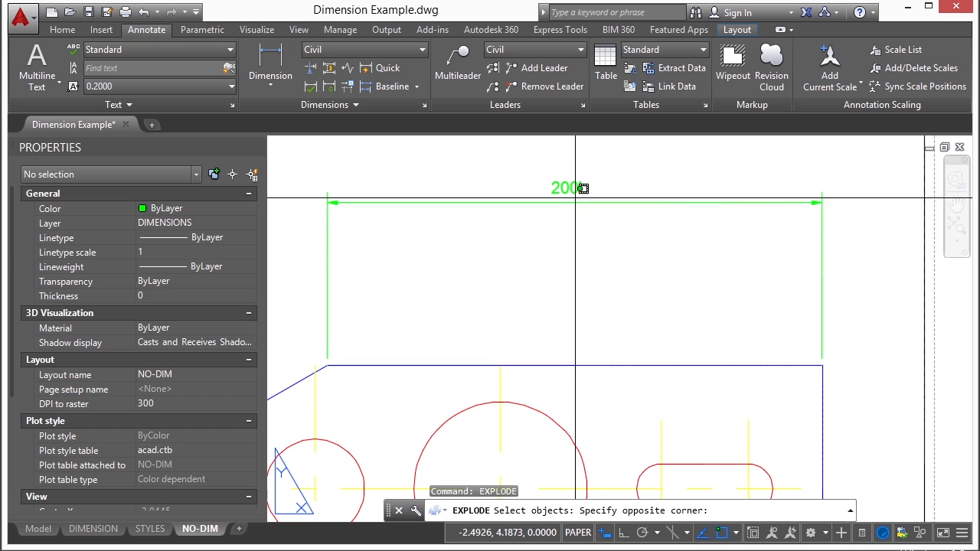
click(571, 206)
key(Return)
Examine the exploded 200' dimension's line and left arrowhead as separate objects, keeping the layout in paper space.
click(580, 199)
click(566, 217)
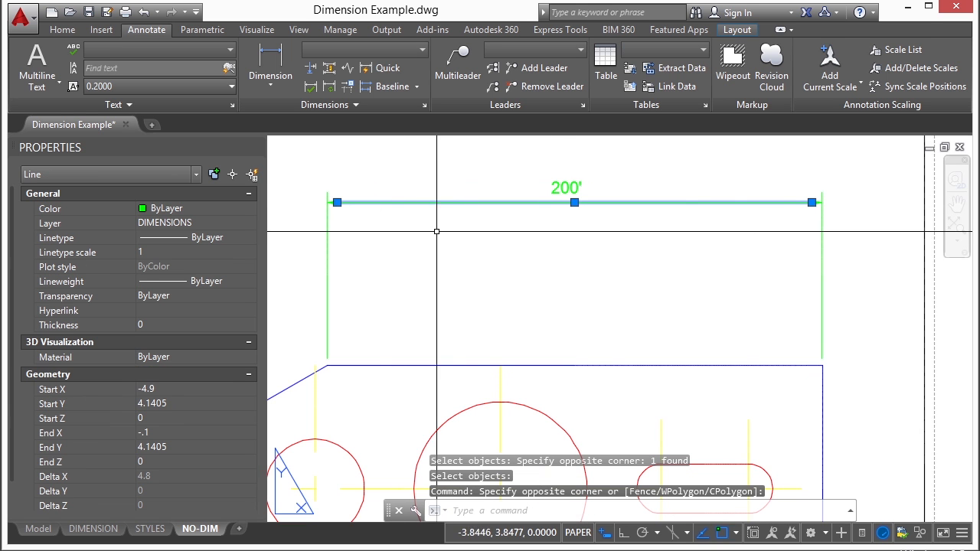
scroll(437, 231, up, 5)
key(Escape)
click(496, 294)
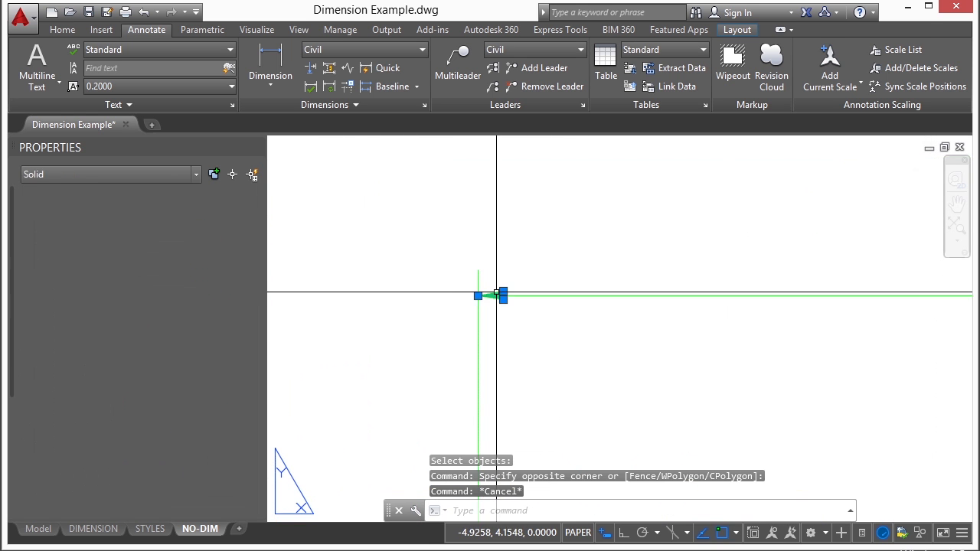
double_click(497, 292)
key(Escape)
key(Escape)
click(464, 537)
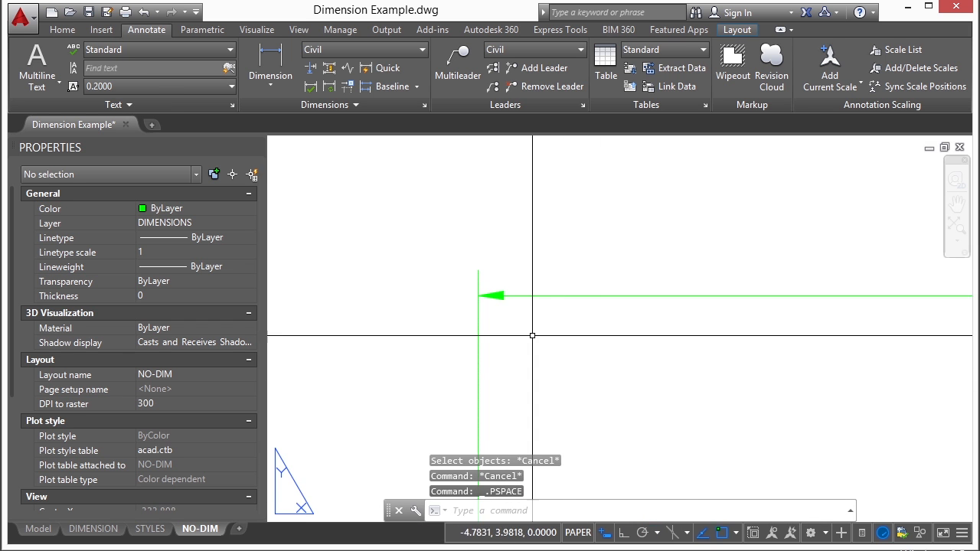
scroll(672, 281, down, 5)
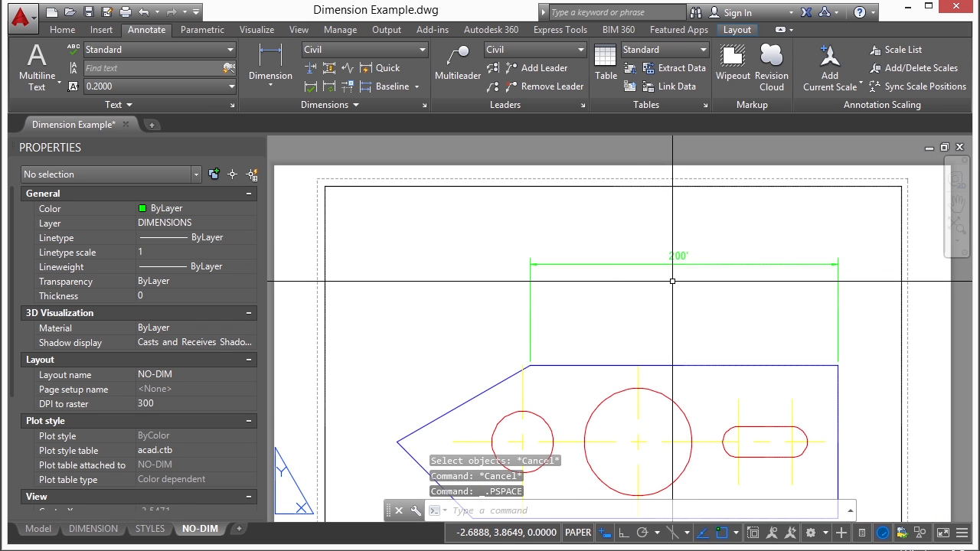
click(648, 140)
click(633, 150)
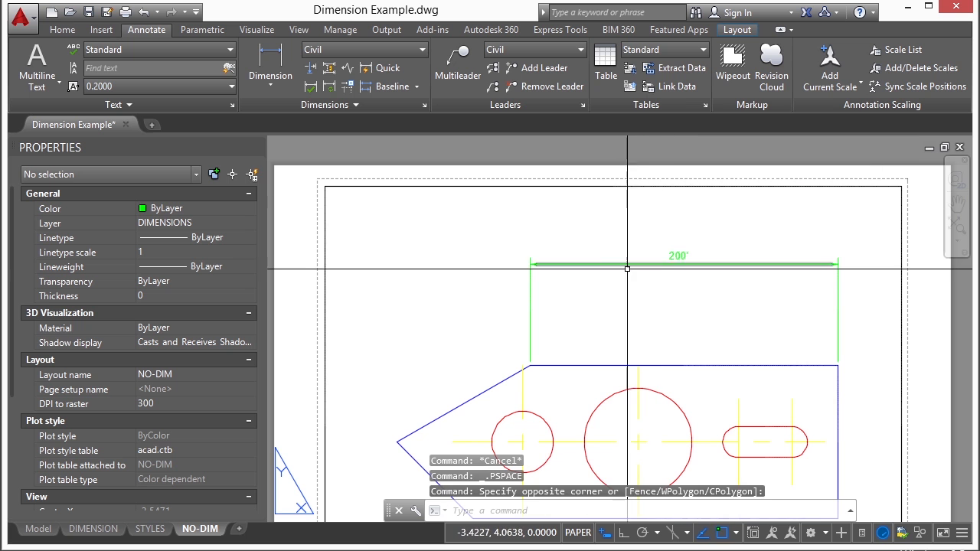
Set the DIMASSOC system variable to 1.
text(DIMASSOC)
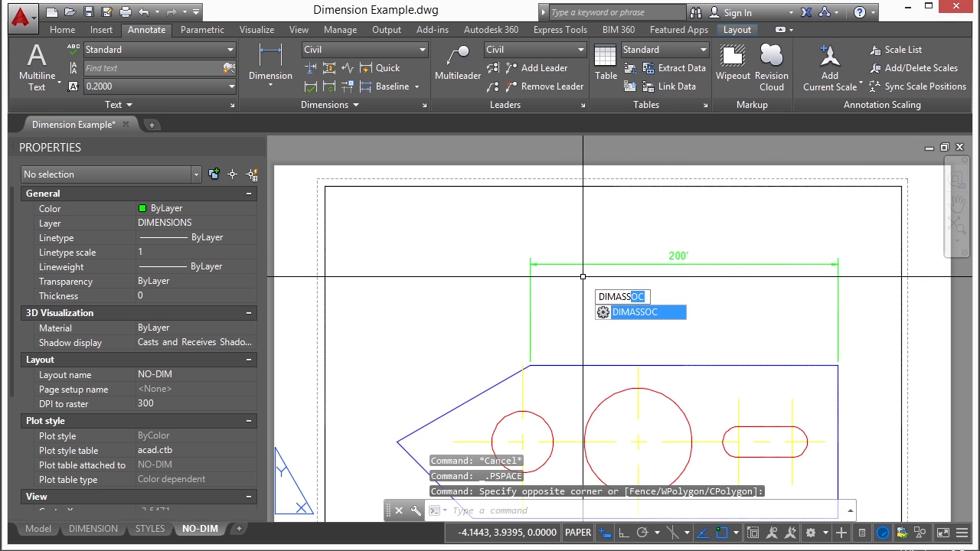
key(Return)
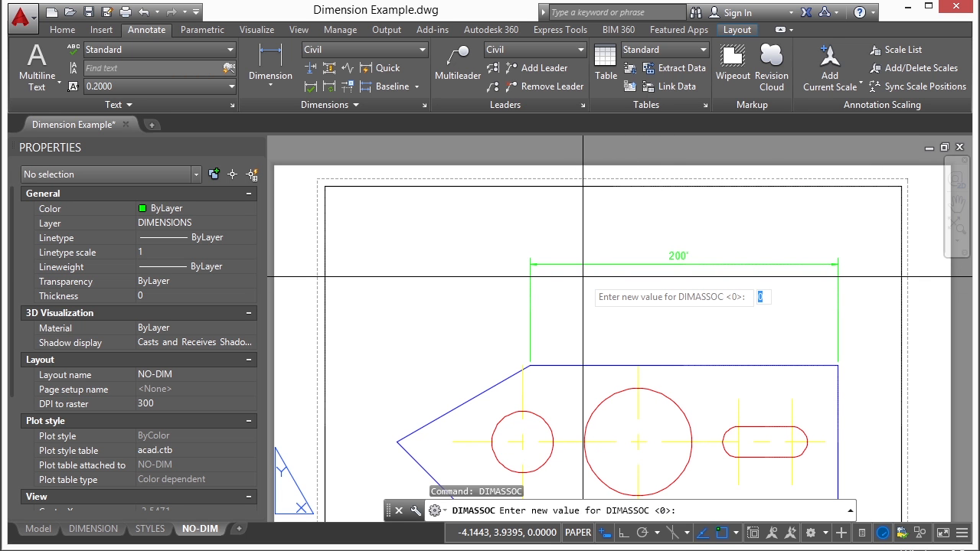
text(1)
key(Return)
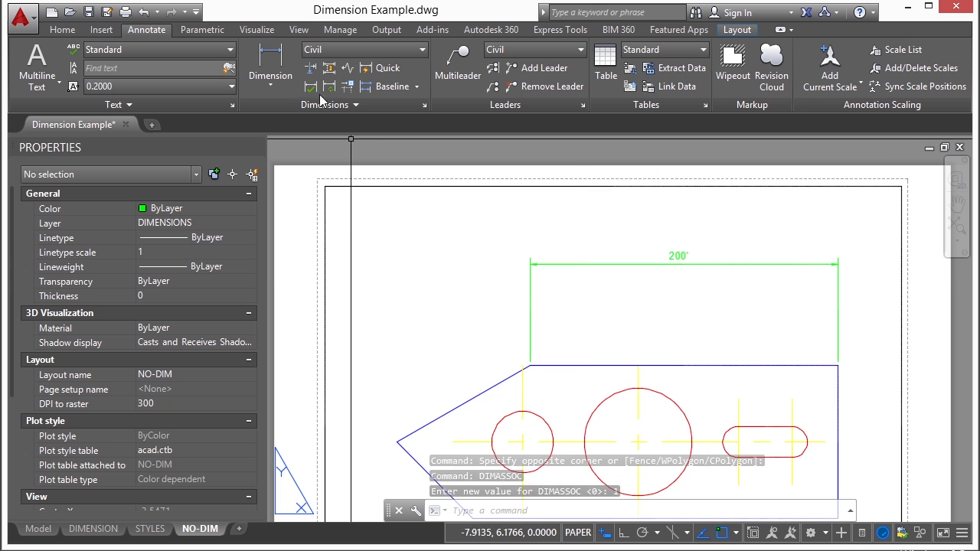
Add a horizontal linear dimension from the part's upper-right corner to the slot's left center, placed above the part.
click(309, 68)
click(838, 365)
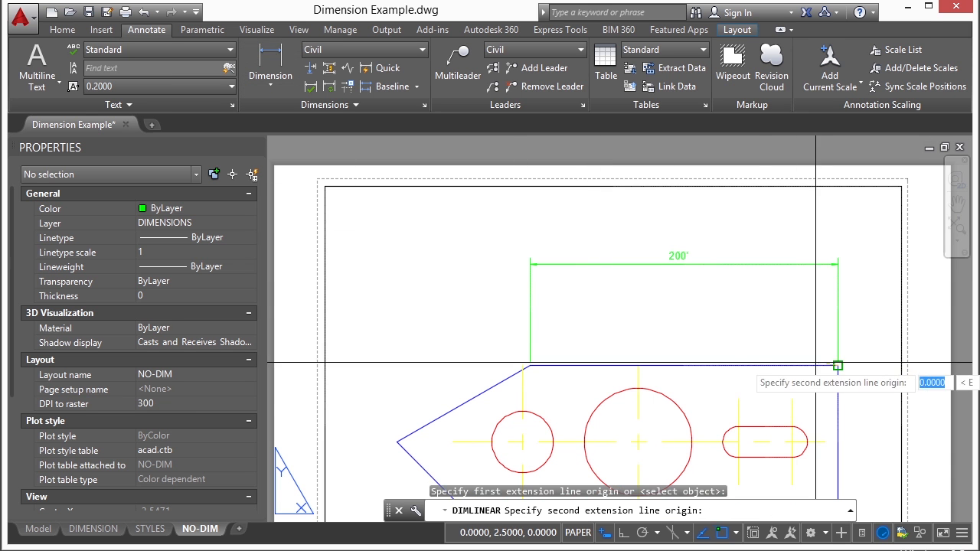
click(737, 442)
click(757, 316)
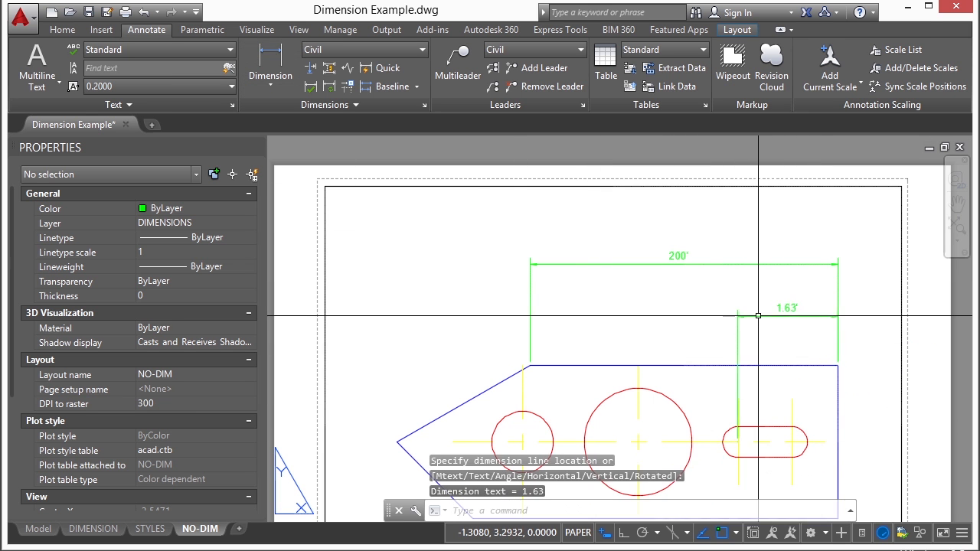
Examine the properties of the new slot dimension and compare its selection with the exploded 200' dimension line.
scroll(797, 302, up, 5)
click(826, 330)
click(806, 366)
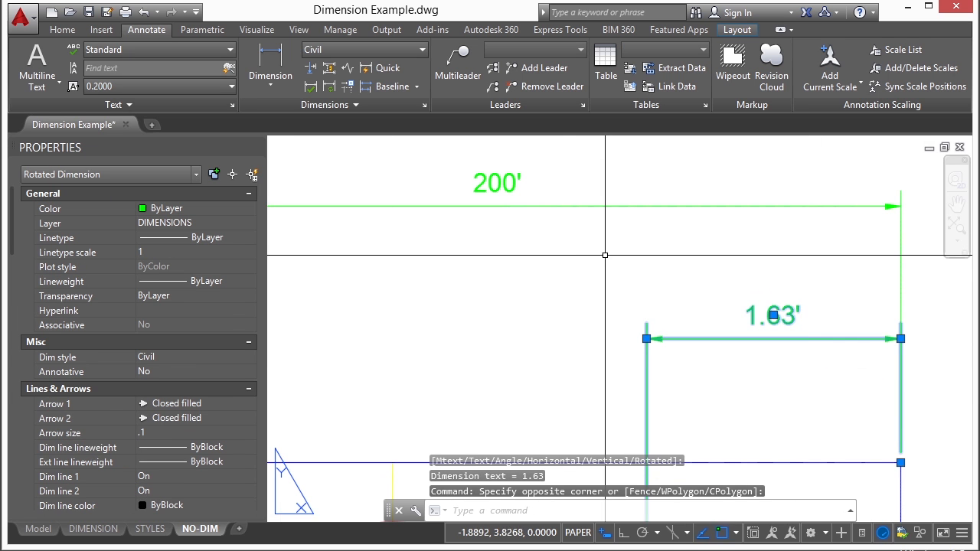
click(611, 188)
click(607, 243)
scroll(607, 243, down, 4)
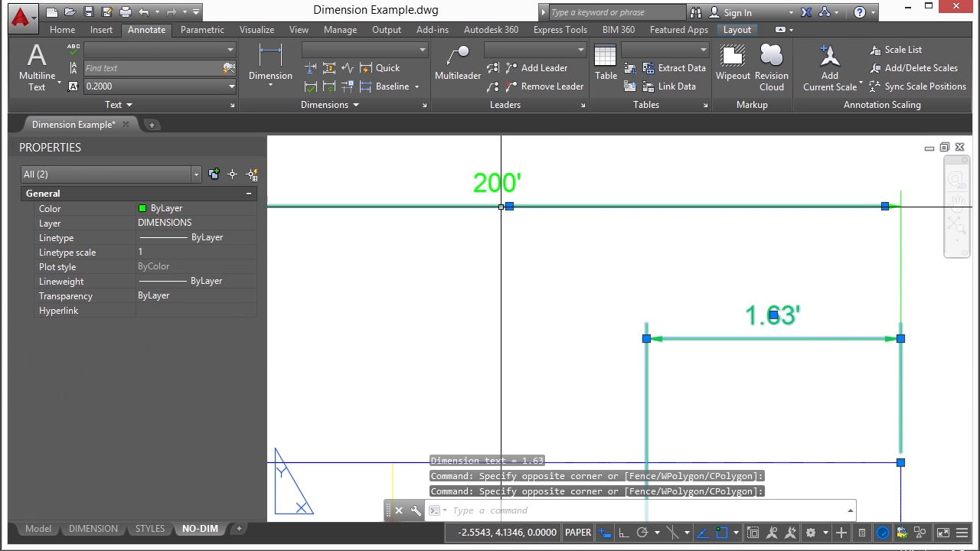
key(Escape)
Erase all the separate lines, arrowheads and text of the exploded 200' dimension.
text(e)
key(Return)
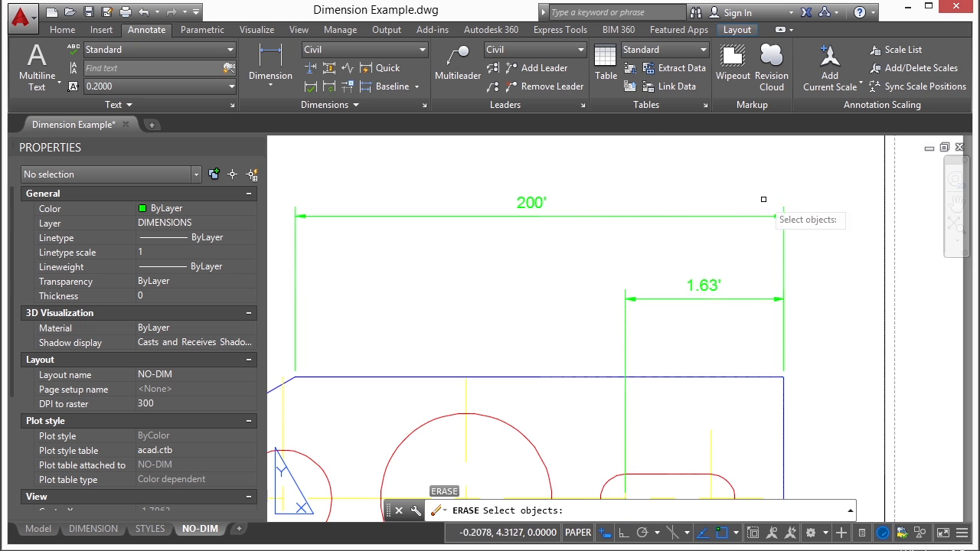
click(805, 191)
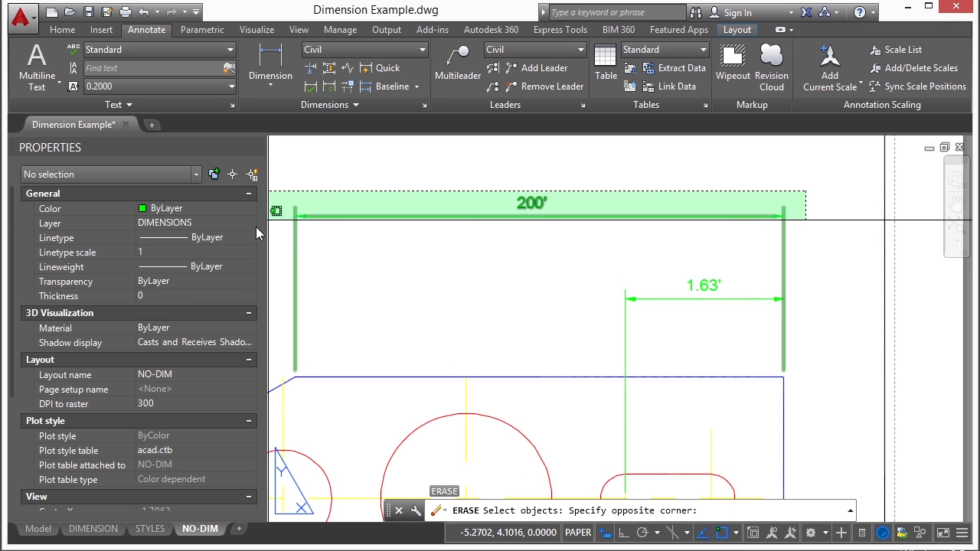
click(295, 223)
key(Return)
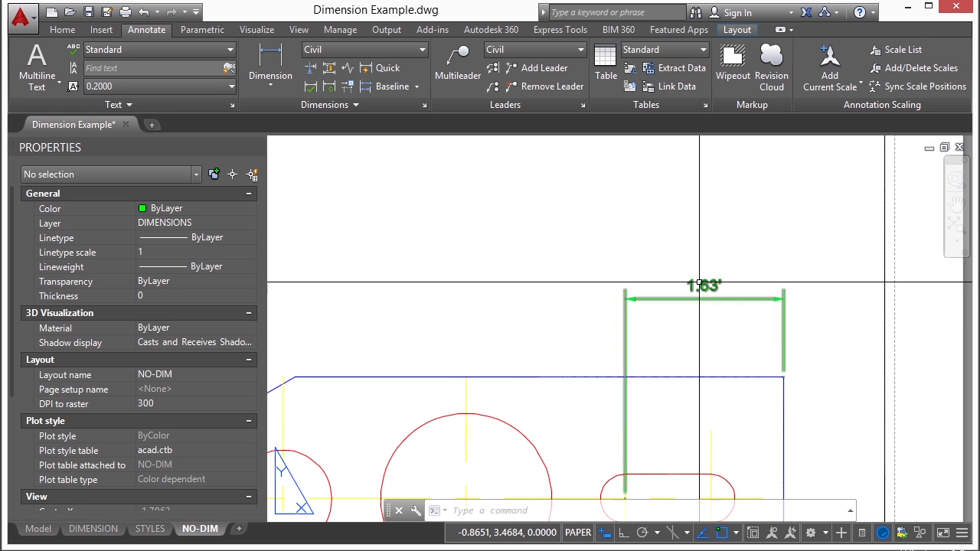
Set the DIMASSOC system variable to 2.
middle_drag(719, 319, 709, 284)
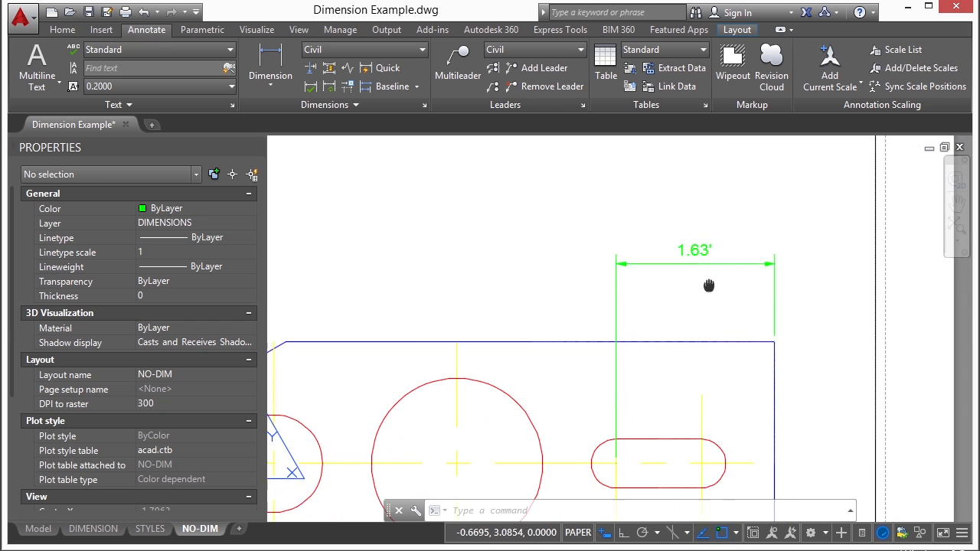
scroll(712, 271, down, 2)
text(DIMASSOC)
key(Return)
text(2)
key(Return)
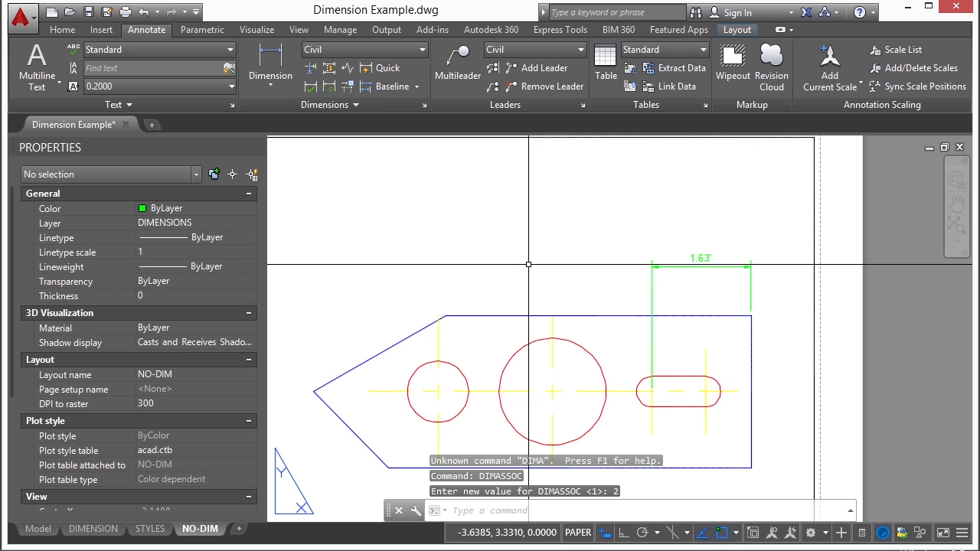
Add a linear dimension from the part's right edge to the slot's left center, placed above the 1.63' dimension.
click(278, 56)
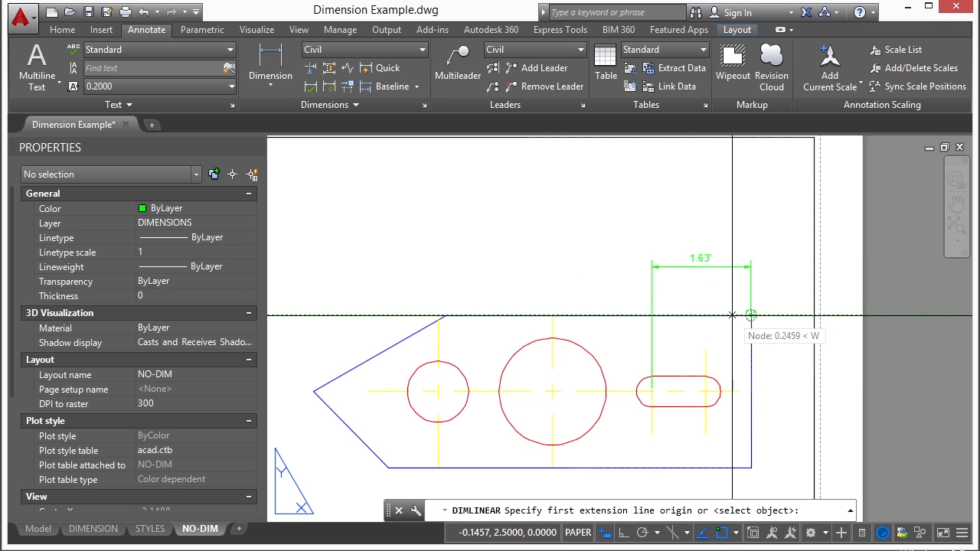
click(751, 331)
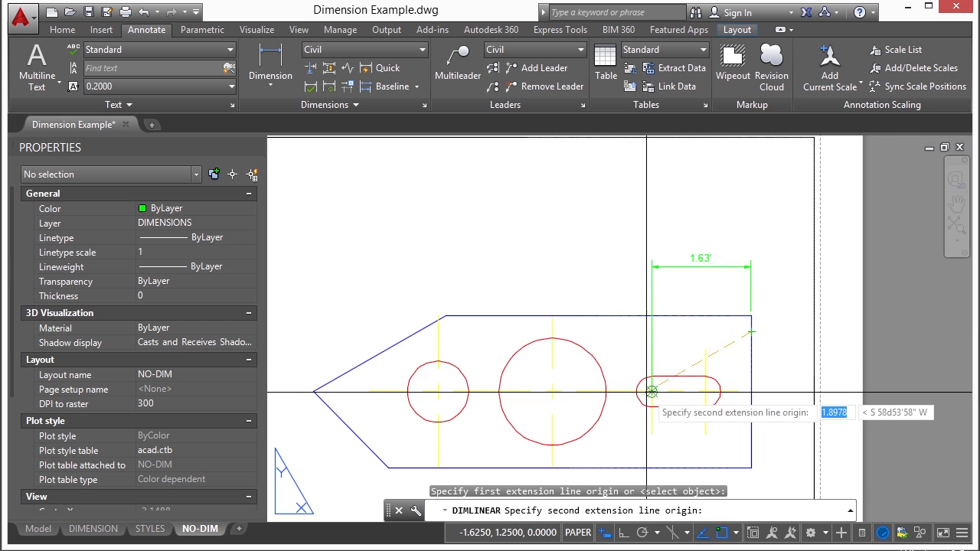
click(650, 392)
click(697, 235)
scroll(697, 235, up, 4)
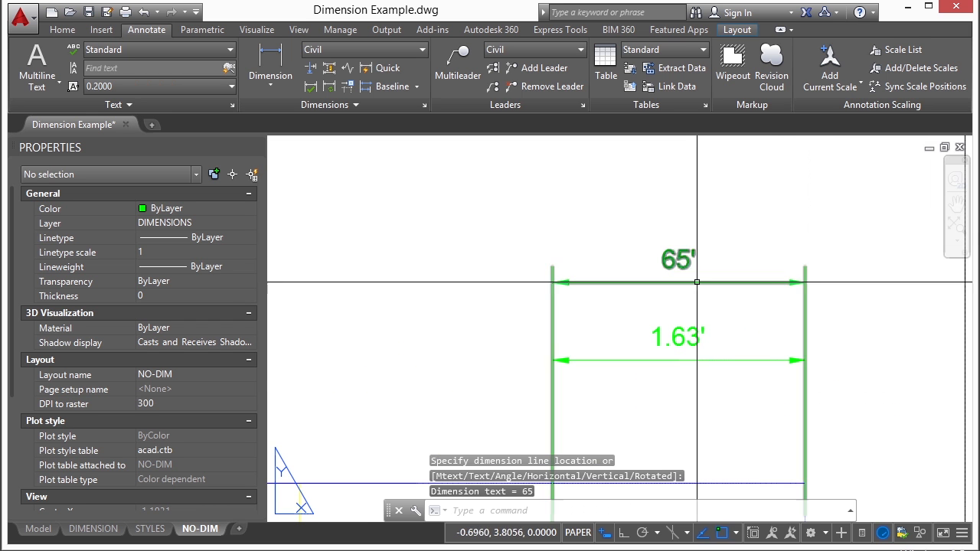
scroll(571, 236, down, 2)
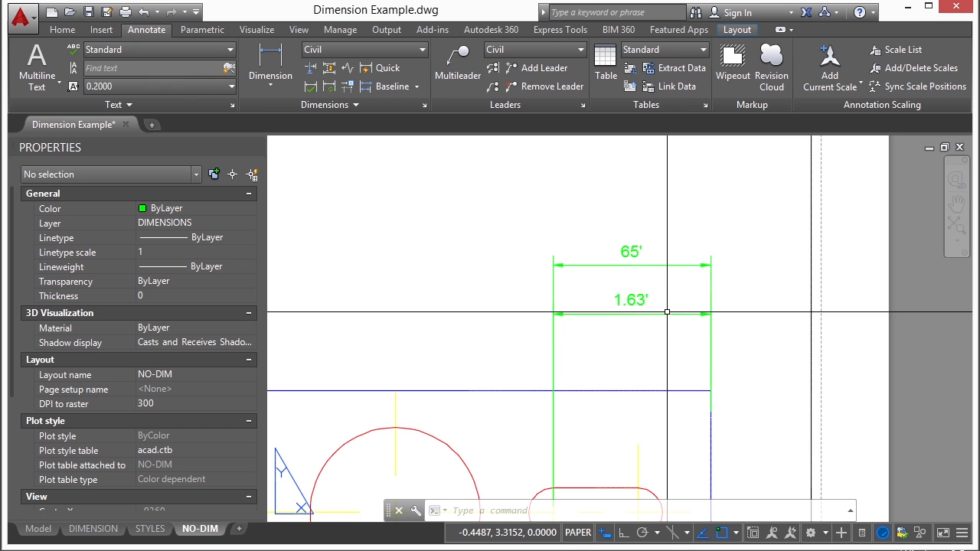
Activate model space inside the layout viewport and set DIMASSOC to 1.
double_click(633, 363)
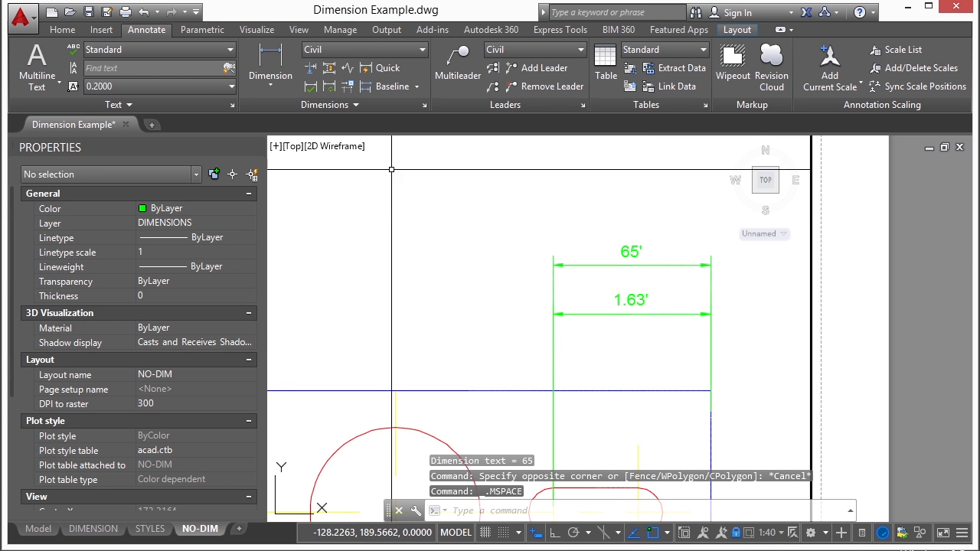
text(DIMASSOC)
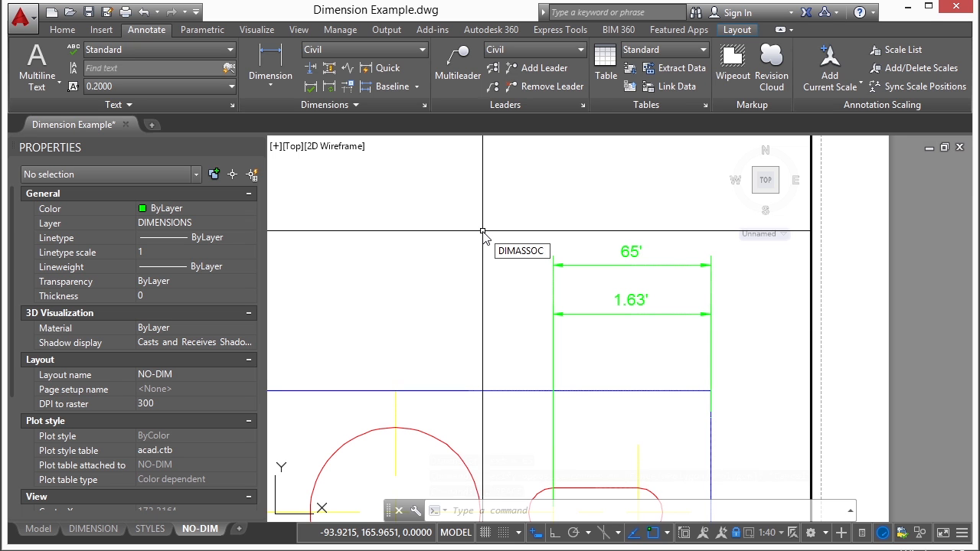
key(Return)
text(1)
key(Return)
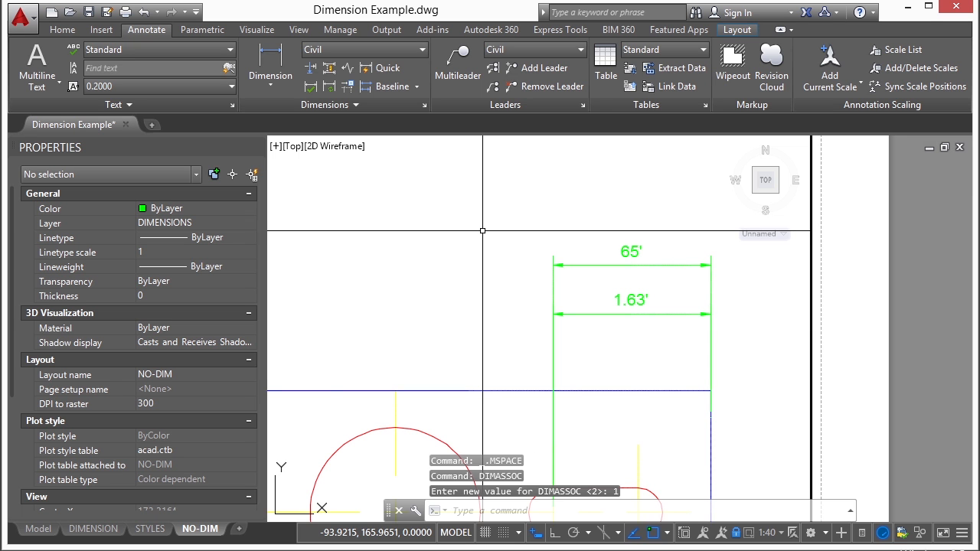
Add a model-space linear dimension from the part's upper-right corner to the slot's left center, placed below the 1.63' dimension.
click(275, 64)
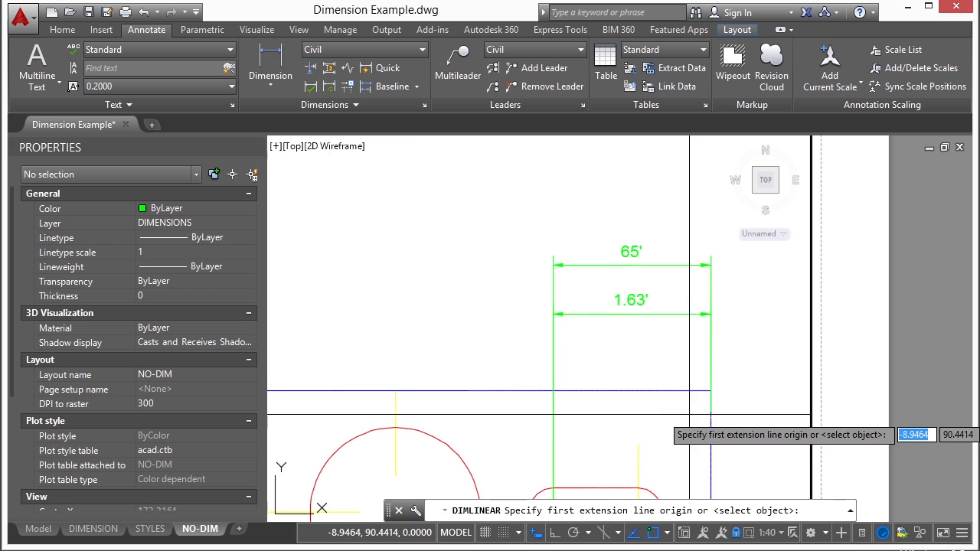
click(711, 390)
middle_drag(636, 430, 624, 355)
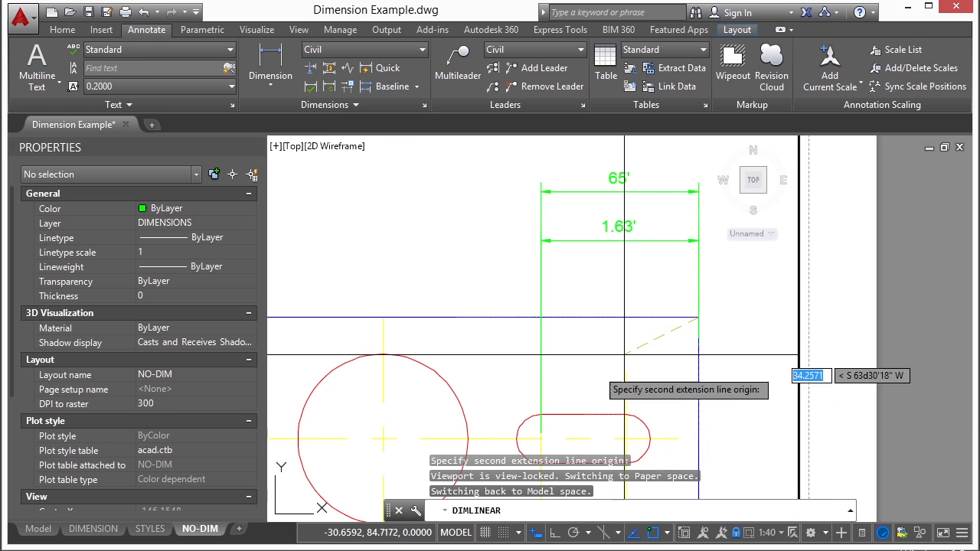
click(541, 439)
click(531, 282)
scroll(599, 273, up, 5)
scroll(600, 273, up, 8)
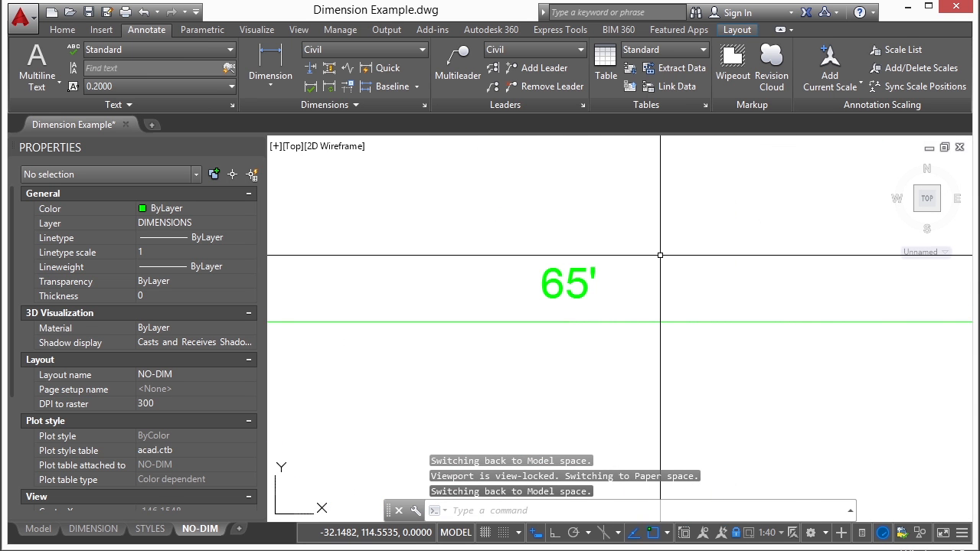
scroll(542, 293, down, 8)
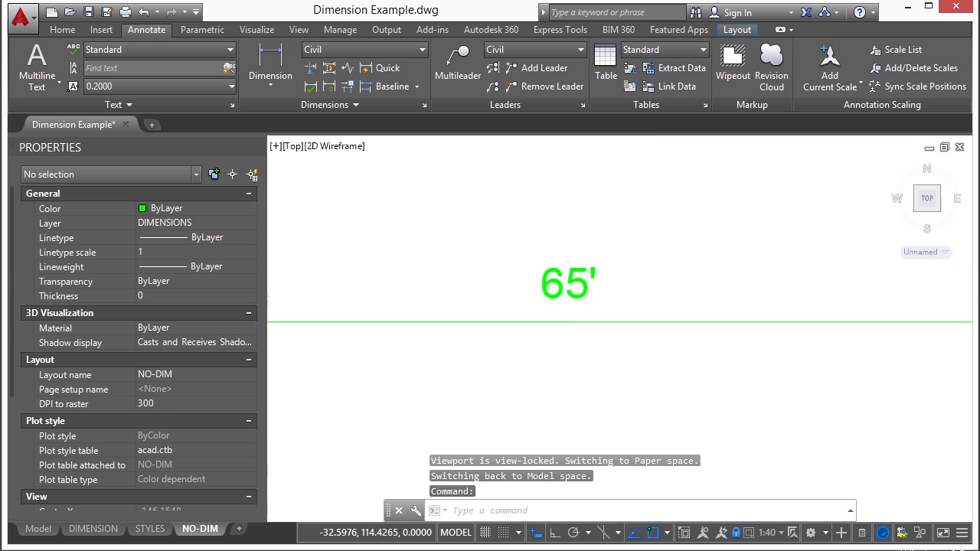
scroll(543, 292, up, 10)
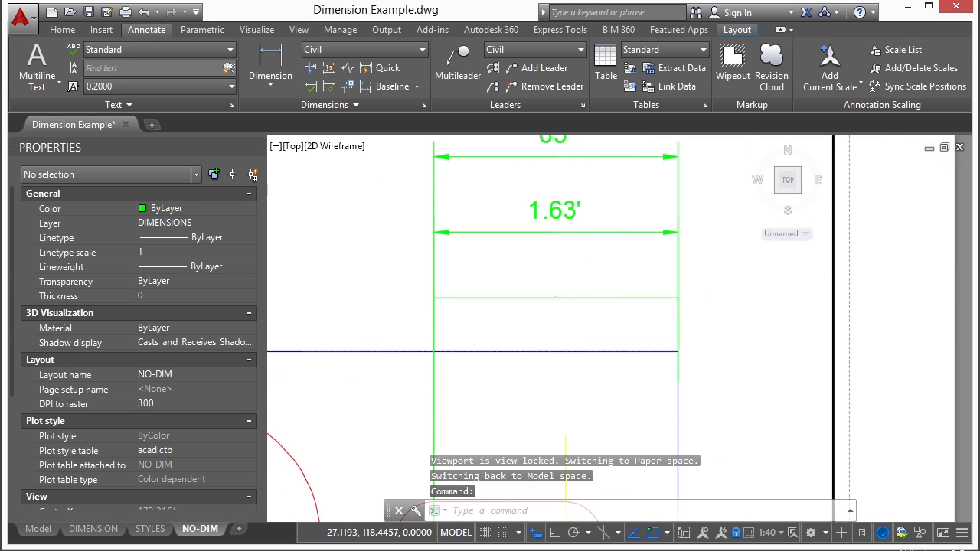
Return the layout to paper space and set DIMASSOC to 1.
double_click(768, 315)
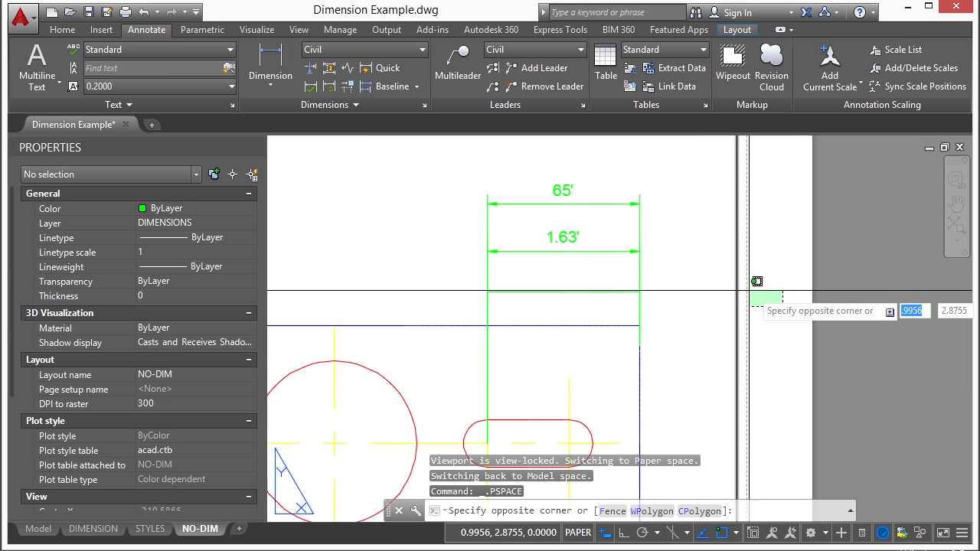
key(Escape)
key(Escape)
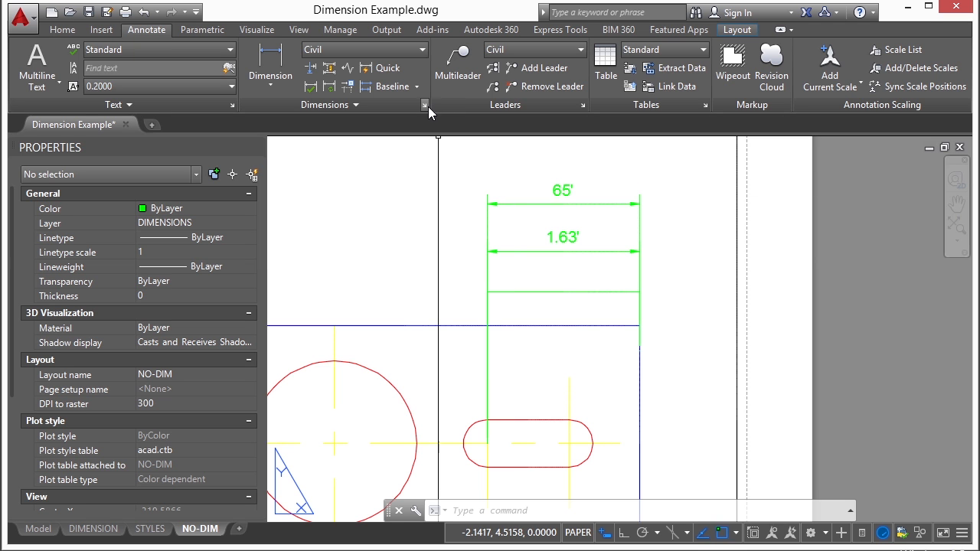
text(DIMASSOC)
key(Return)
text(1)
key(Return)
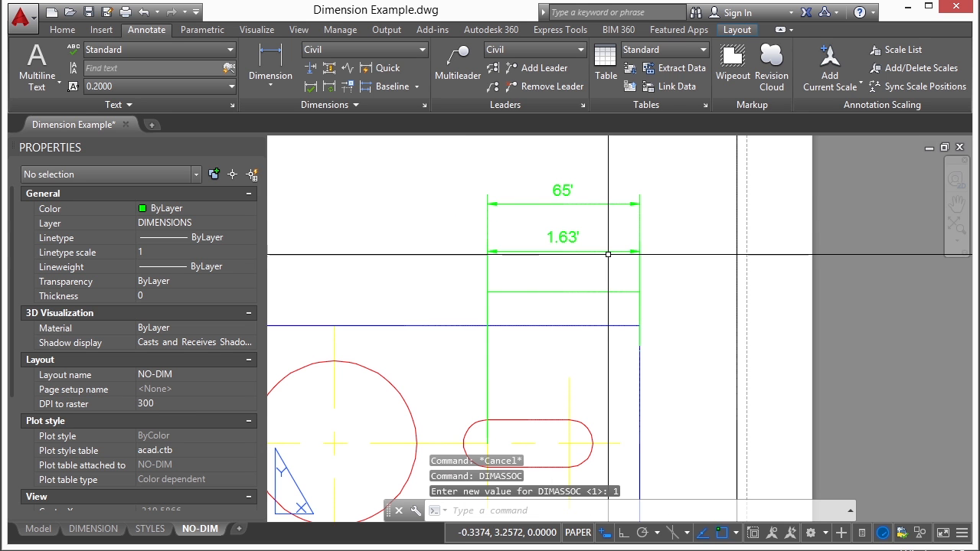
Create a dimension style named Copy of Civil, based on Civil, with a linear measurement scale factor of 10.
click(424, 105)
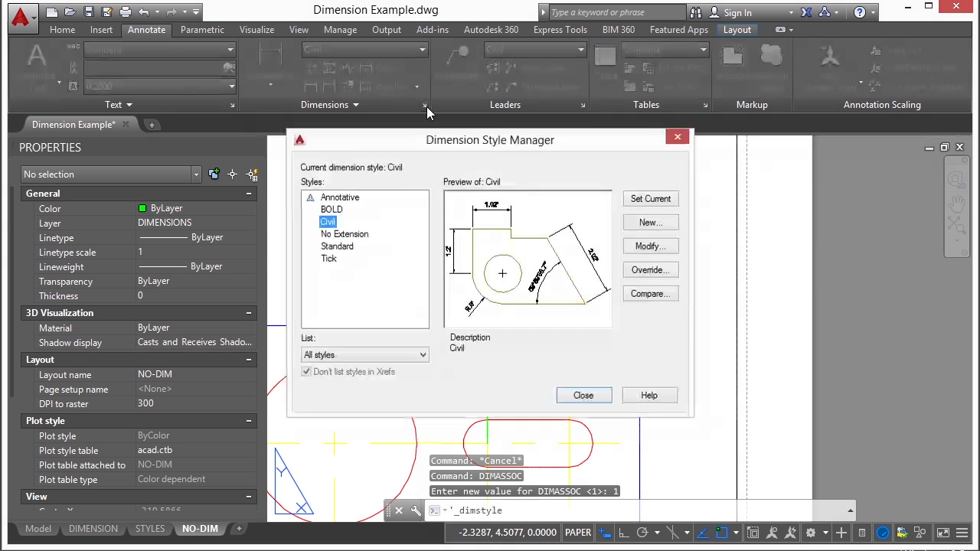
click(653, 222)
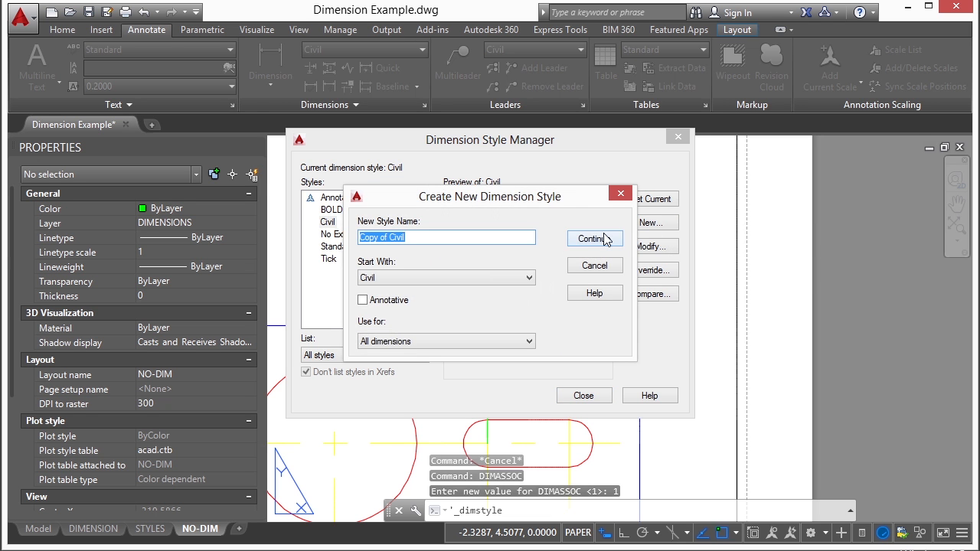
click(595, 239)
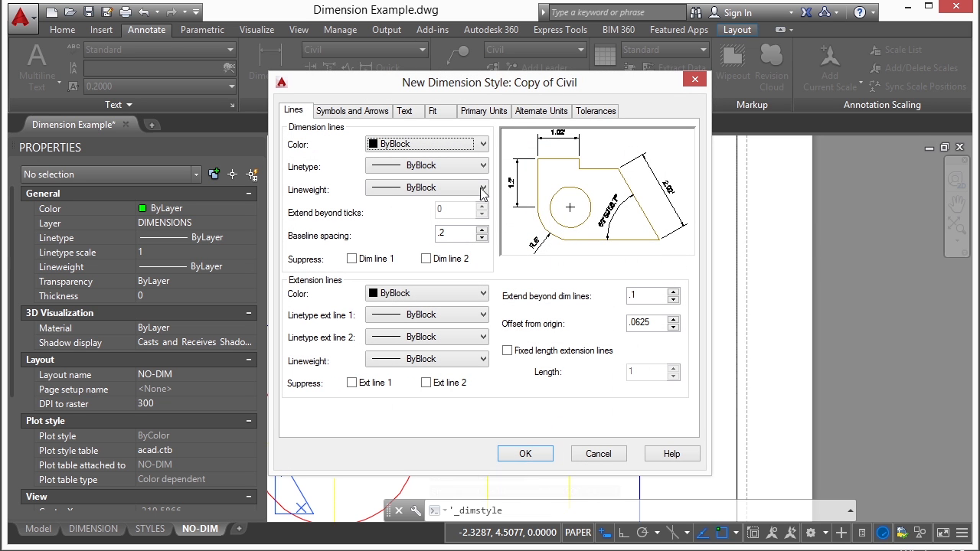
click(375, 111)
click(403, 111)
click(479, 112)
click(429, 307)
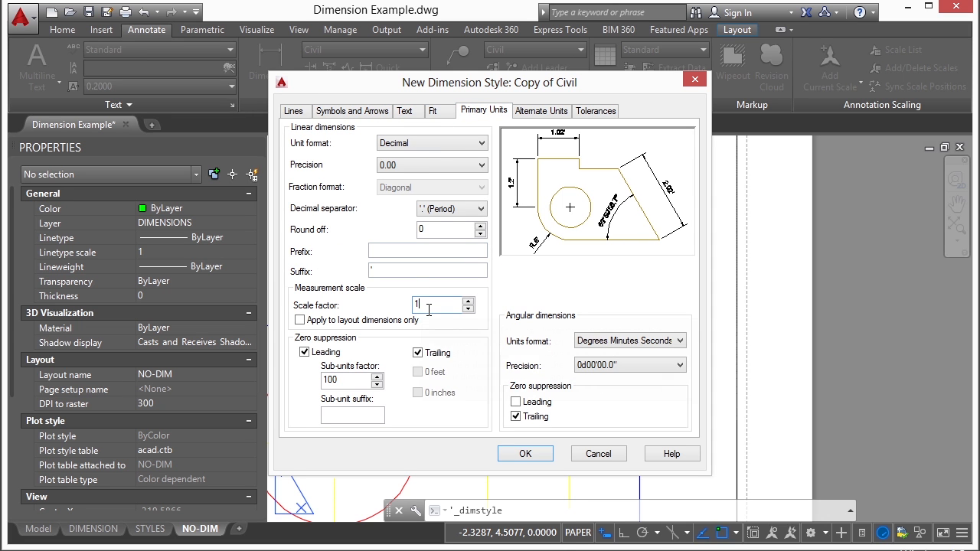
text(0)
click(525, 455)
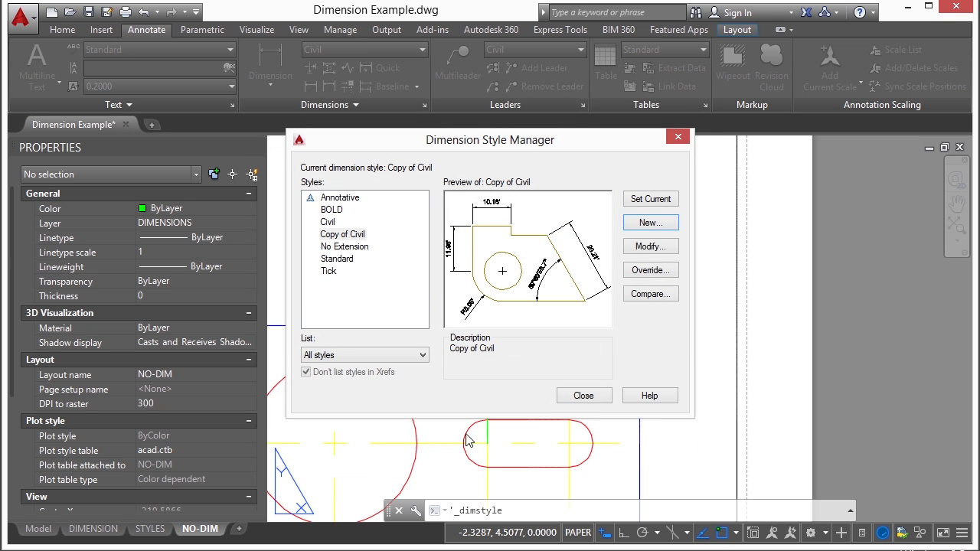
click(583, 395)
Add a paper-space linear dimension from the part's upper-right corner to the slot's left center, placed just below the 1.63' dimension.
click(308, 85)
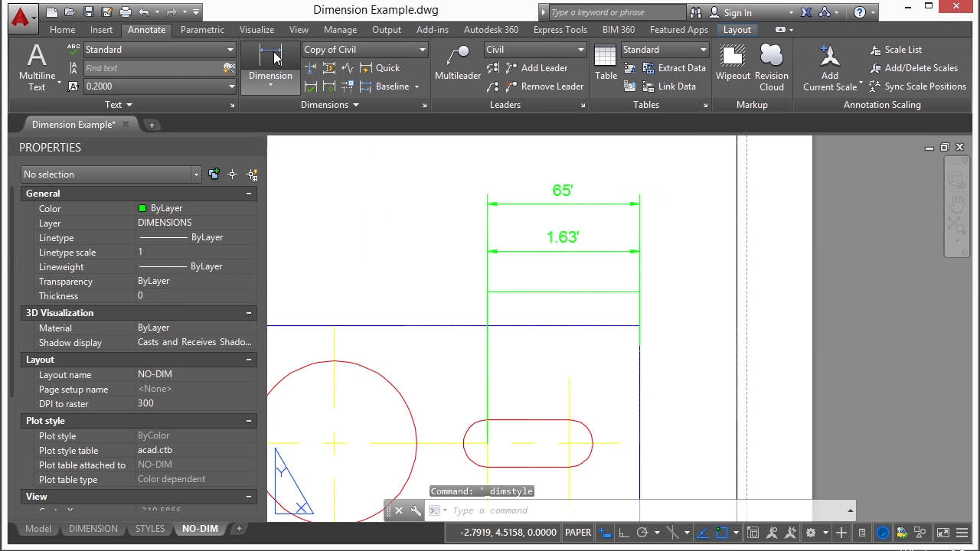
click(640, 325)
click(486, 443)
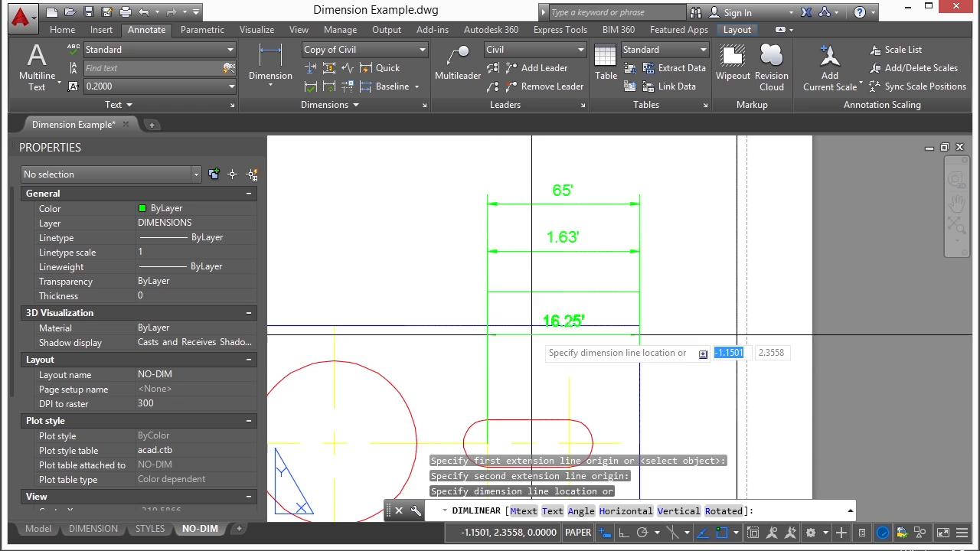
scroll(563, 292, up, 2)
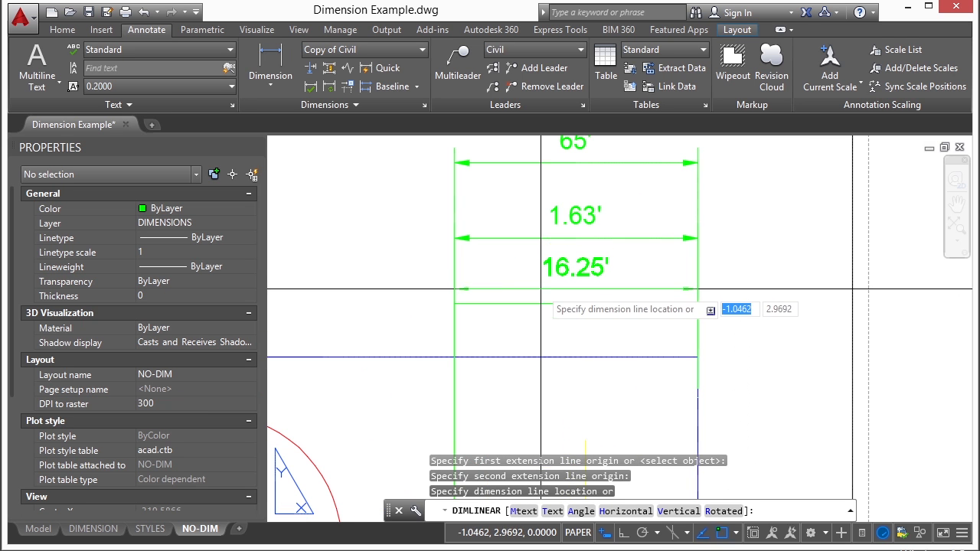
click(541, 283)
middle_drag(655, 254, 643, 282)
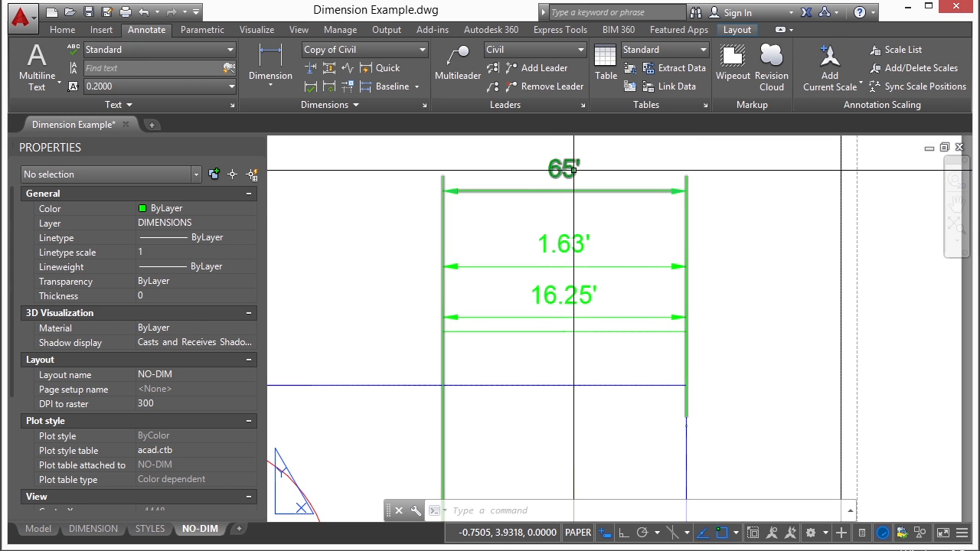
scroll(573, 169, down, 2)
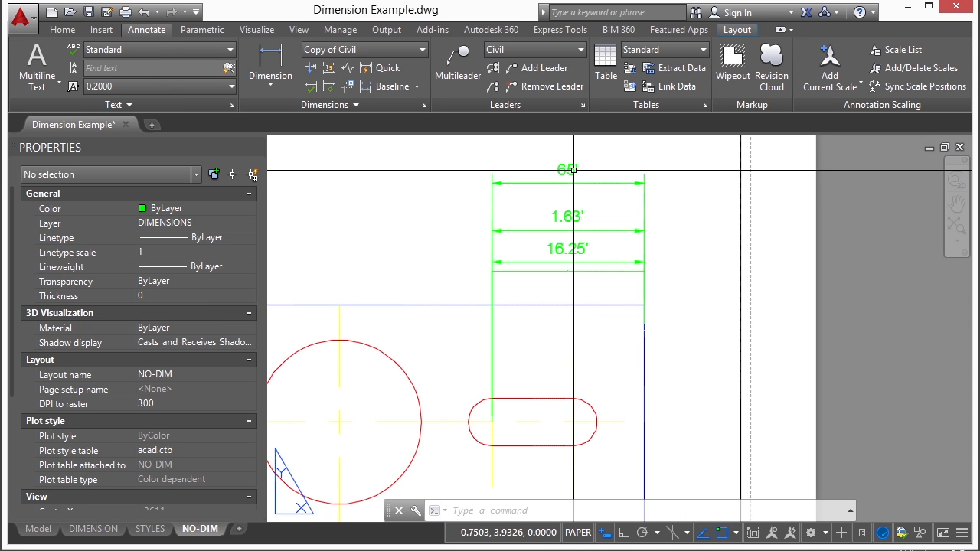